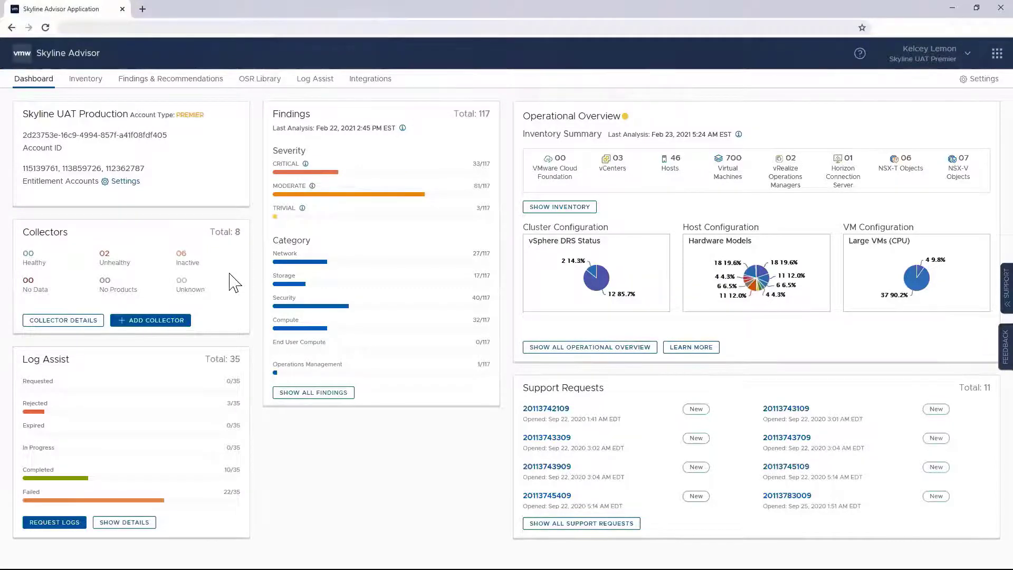
Step: Review the product list of the Skyline-UAT-Production-VCF collector in the collector details, and return to the dashboard
{"action": "left_click", "coordinate": [80, 323]}
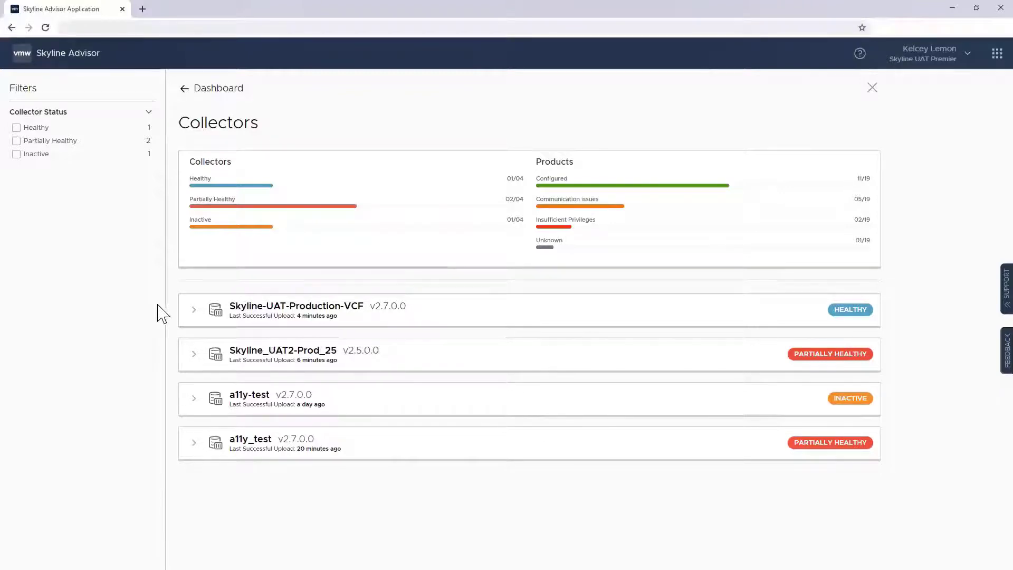
{"action": "left_click", "coordinate": [193, 311]}
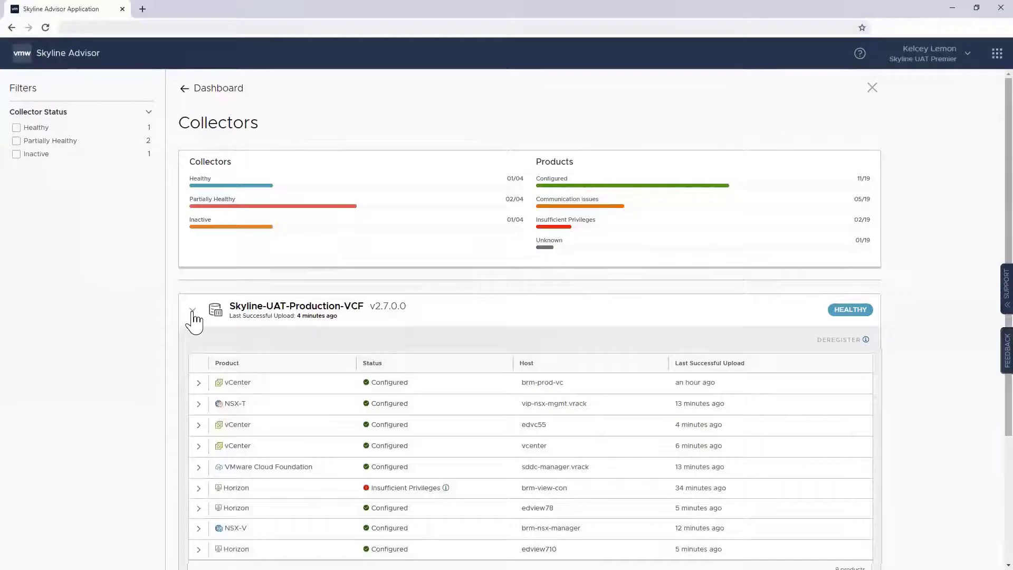
{"action": "left_click", "coordinate": [193, 311]}
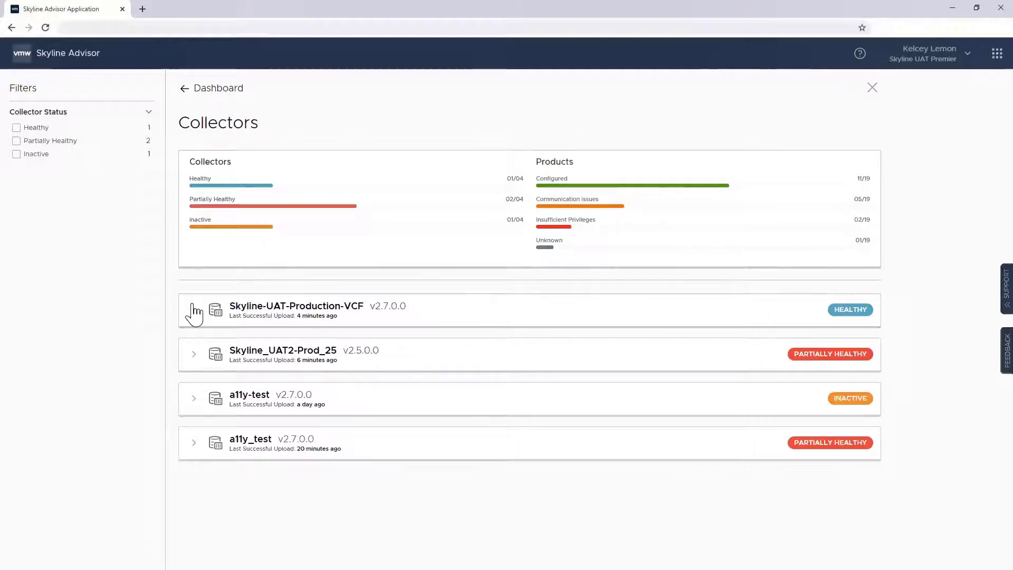
{"action": "left_click", "coordinate": [184, 91]}
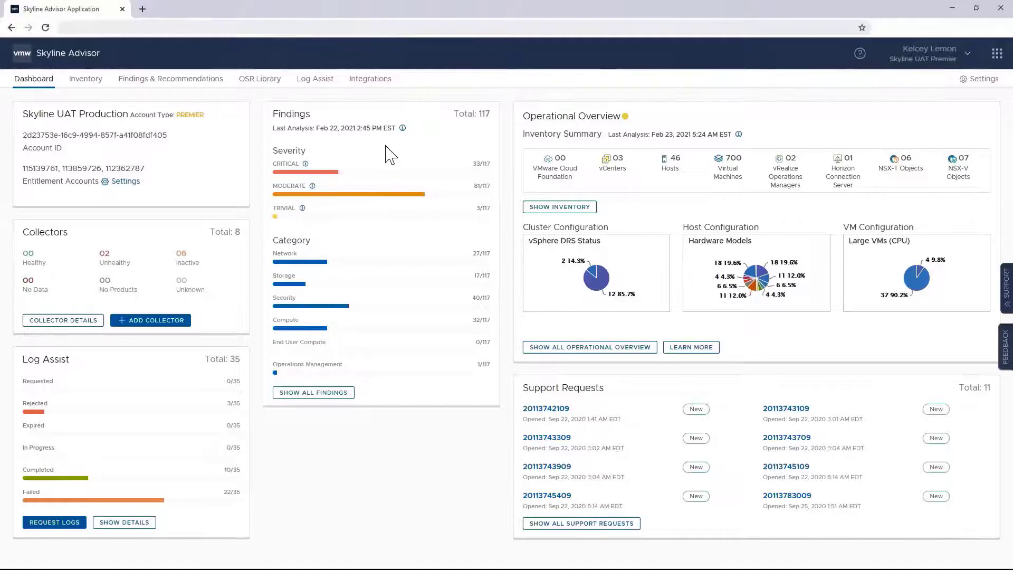
Step: Read the explanations of the Critical, Moderate and Trivial severity levels in the dashboard's Findings summary
{"action": "mouse_move", "coordinate": [304, 166]}
{"action": "mouse_move", "coordinate": [313, 187]}
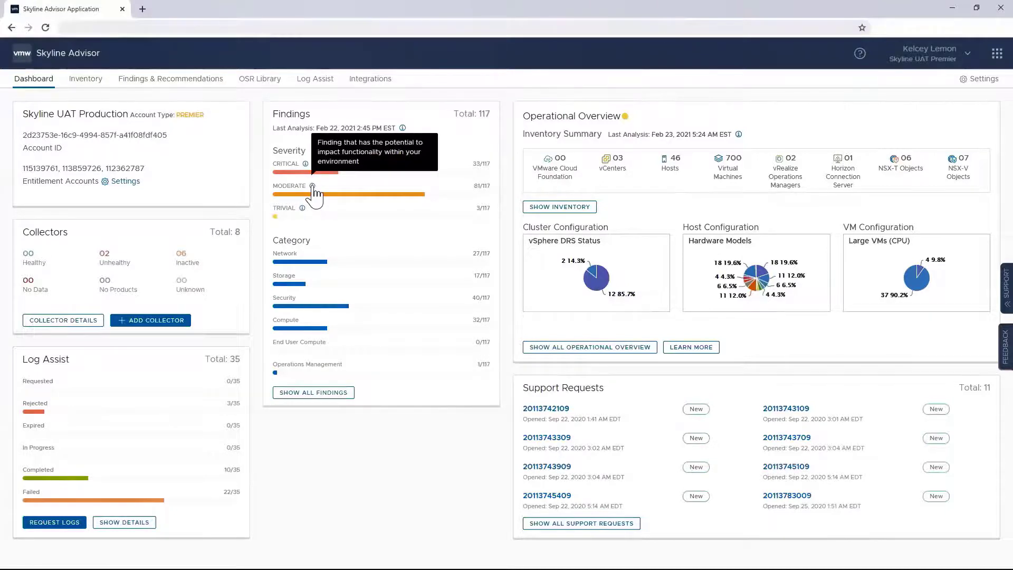
{"action": "mouse_move", "coordinate": [303, 209]}
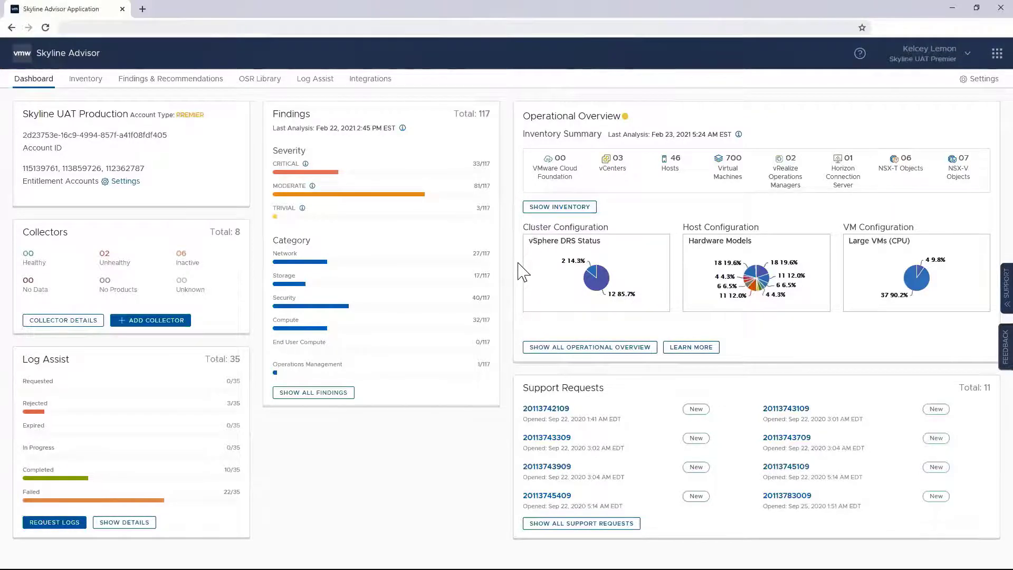
Step: Review the full Operational Overview with its cluster, host and virtual machine configuration charts, and return to the dashboard
{"action": "left_click", "coordinate": [546, 351]}
{"action": "scroll", "coordinate": [983, 164], "scroll_direction": "down", "scroll_amount": 4}
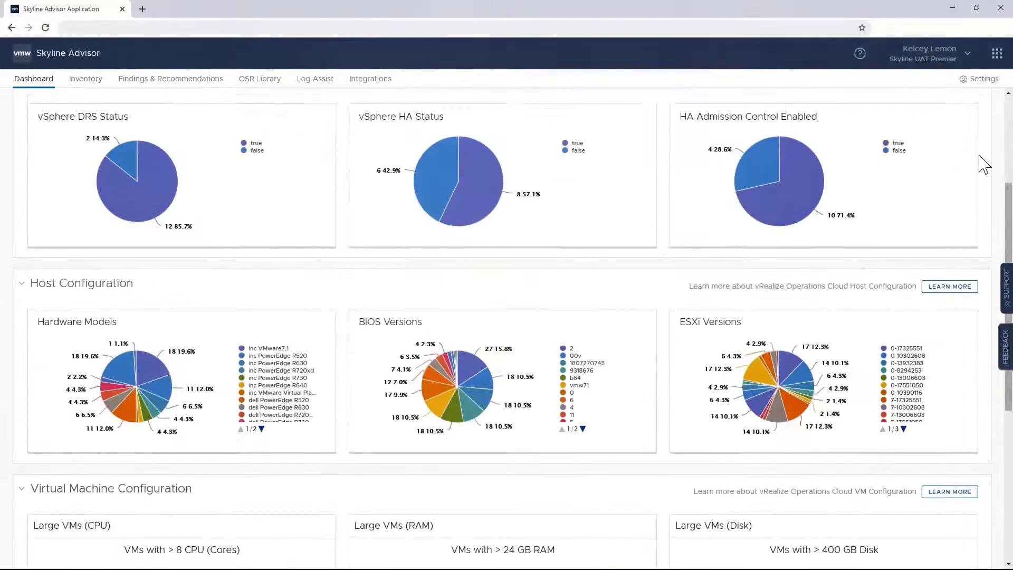
{"action": "scroll", "coordinate": [982, 164], "scroll_direction": "down", "scroll_amount": 5}
{"action": "scroll", "coordinate": [982, 163], "scroll_direction": "up", "scroll_amount": 8}
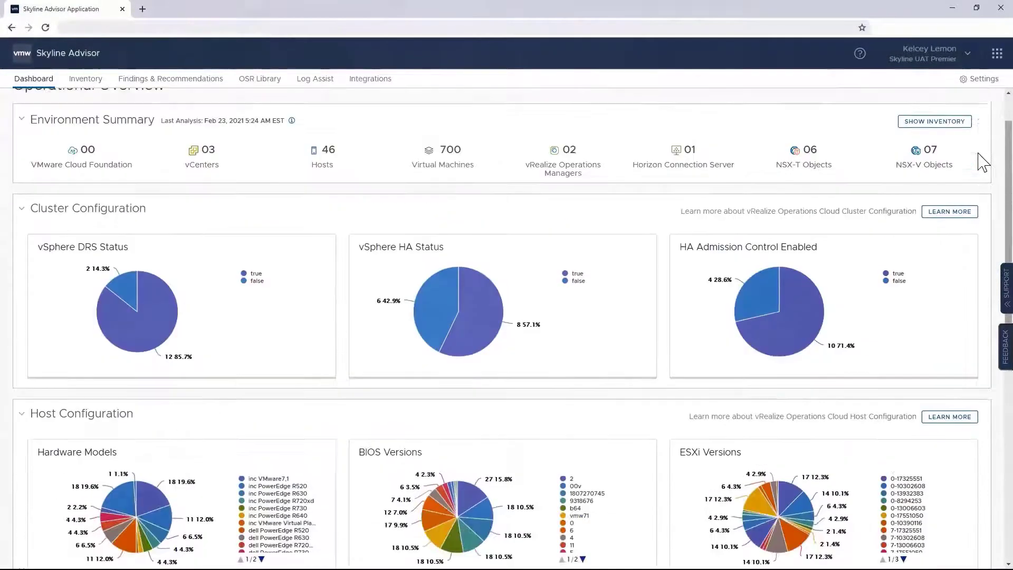
{"action": "scroll", "coordinate": [983, 163], "scroll_direction": "up", "scroll_amount": 1}
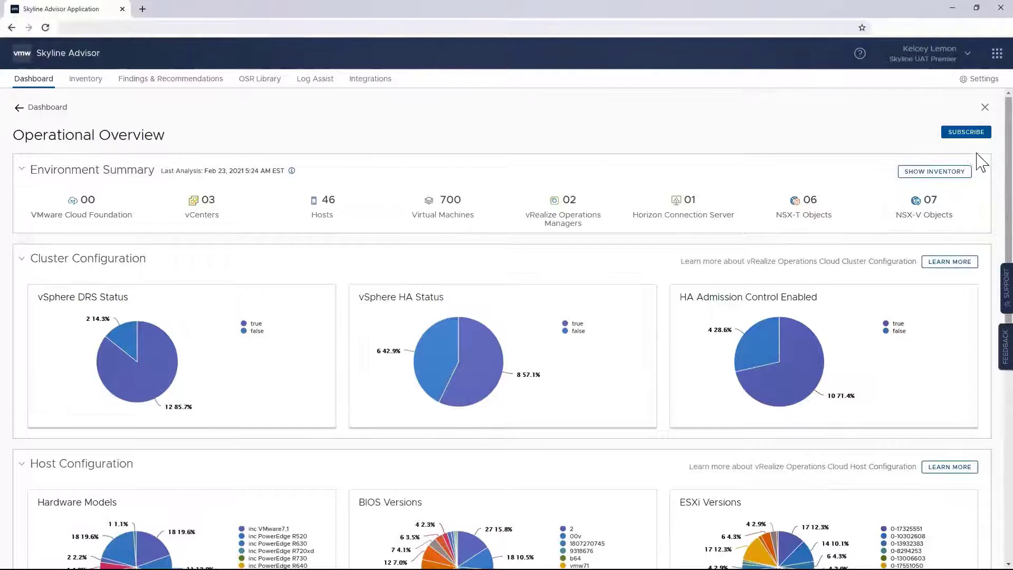
{"action": "left_click", "coordinate": [19, 108]}
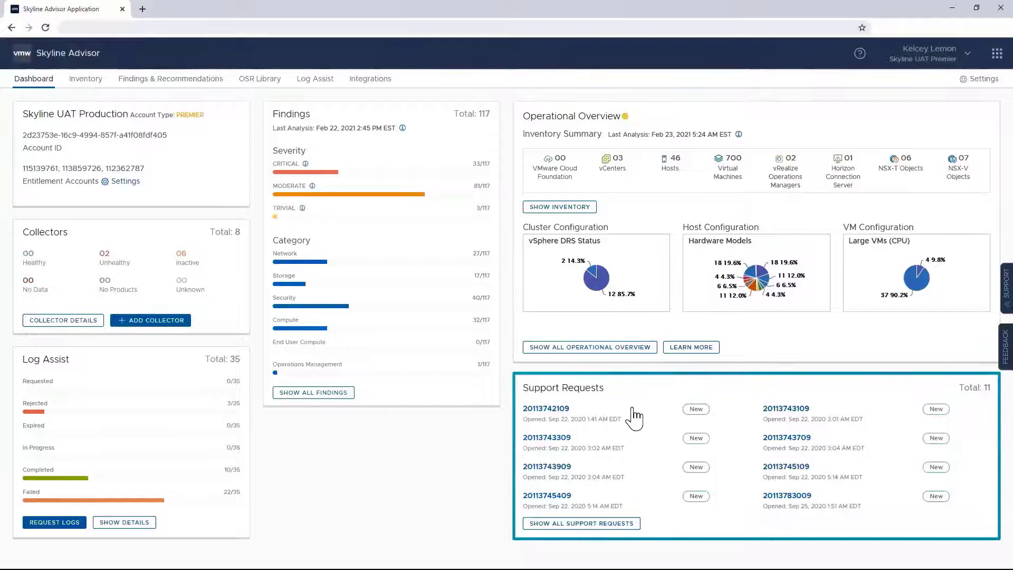
Step: From the full support request list, go to Customer Connect, review the vCenter Server 6.7 request's details, and return to the Skyline Advisor dashboard
{"action": "left_click", "coordinate": [612, 522]}
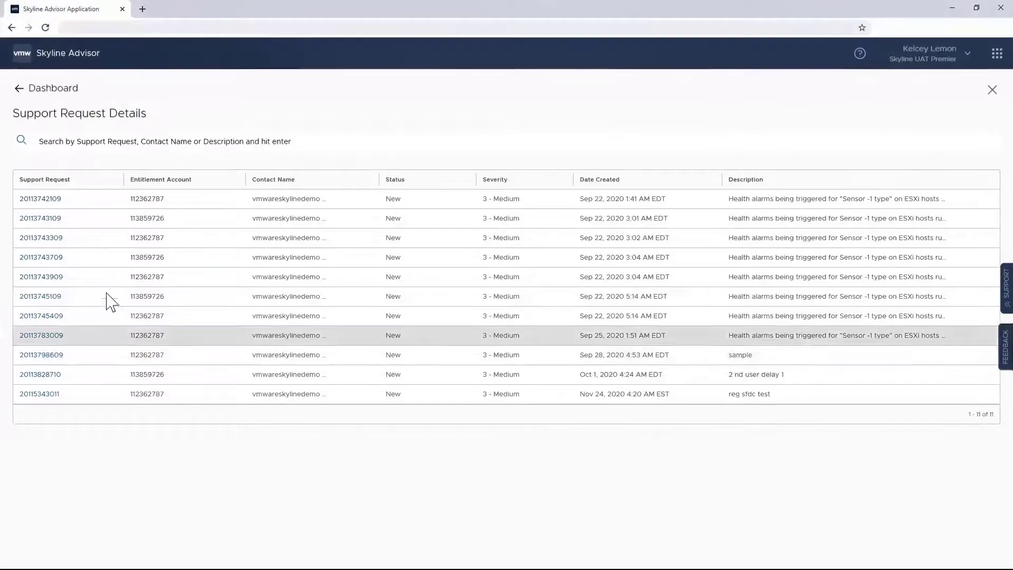
{"action": "left_click", "coordinate": [47, 199]}
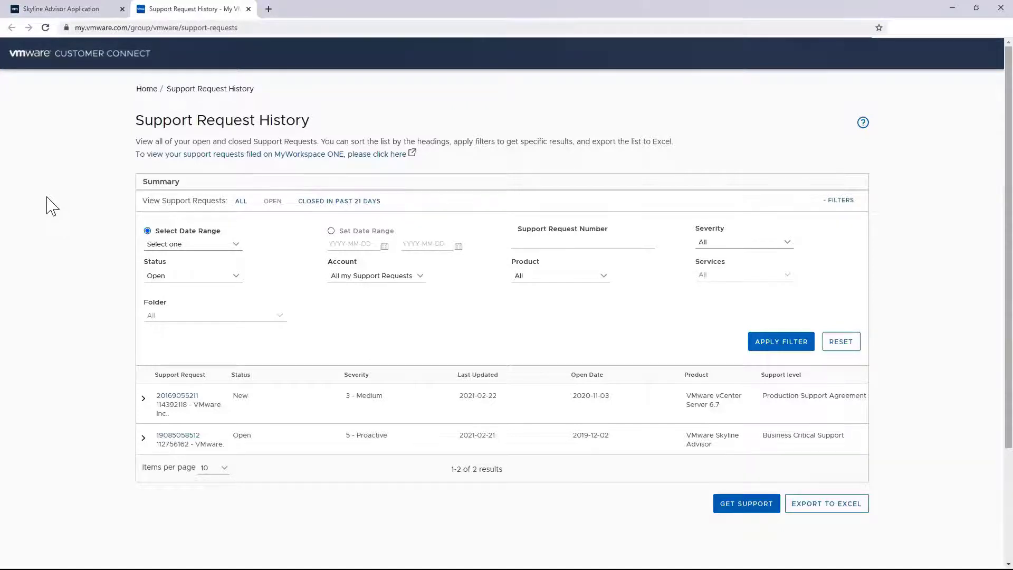
{"action": "left_click", "coordinate": [179, 406]}
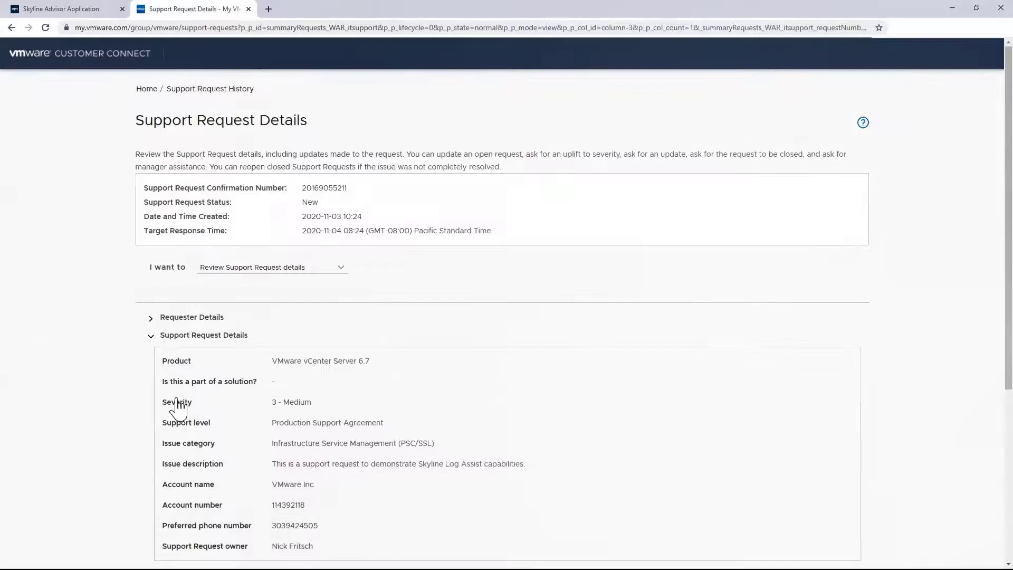
{"action": "scroll", "coordinate": [178, 406], "scroll_direction": "down", "scroll_amount": 5}
{"action": "scroll", "coordinate": [179, 406], "scroll_direction": "up", "scroll_amount": 5}
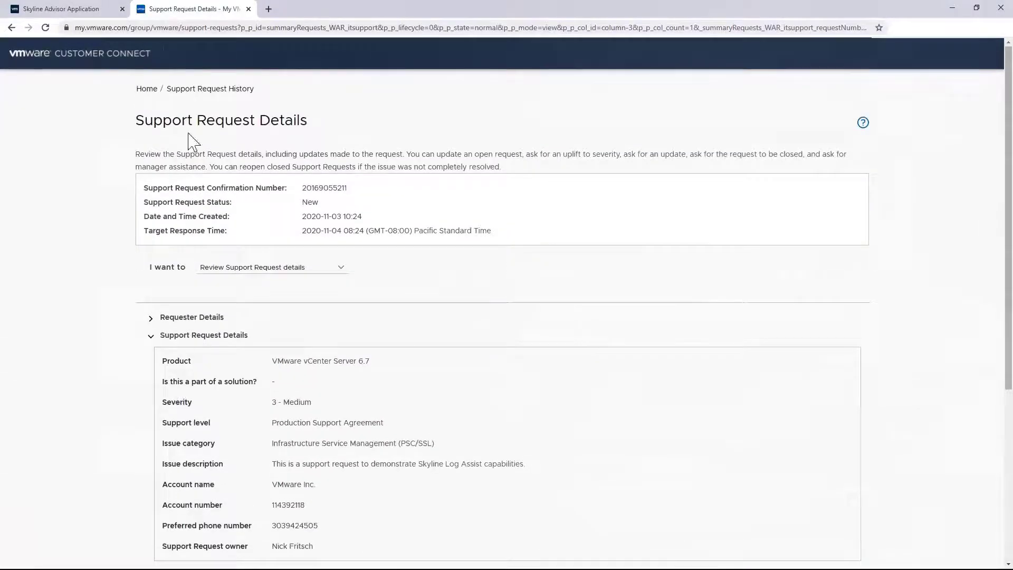
{"action": "left_click", "coordinate": [248, 10]}
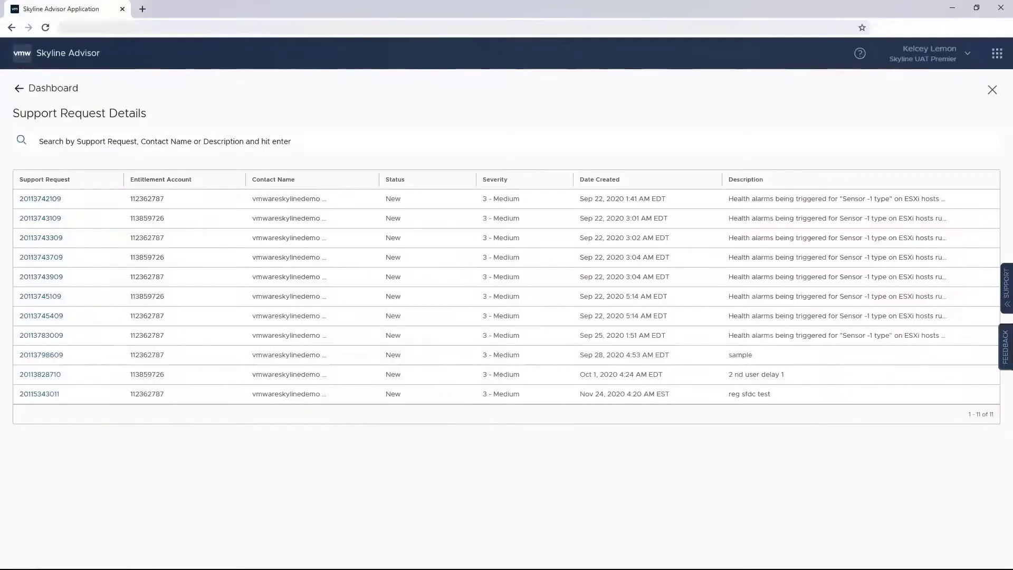
{"action": "left_click", "coordinate": [19, 89]}
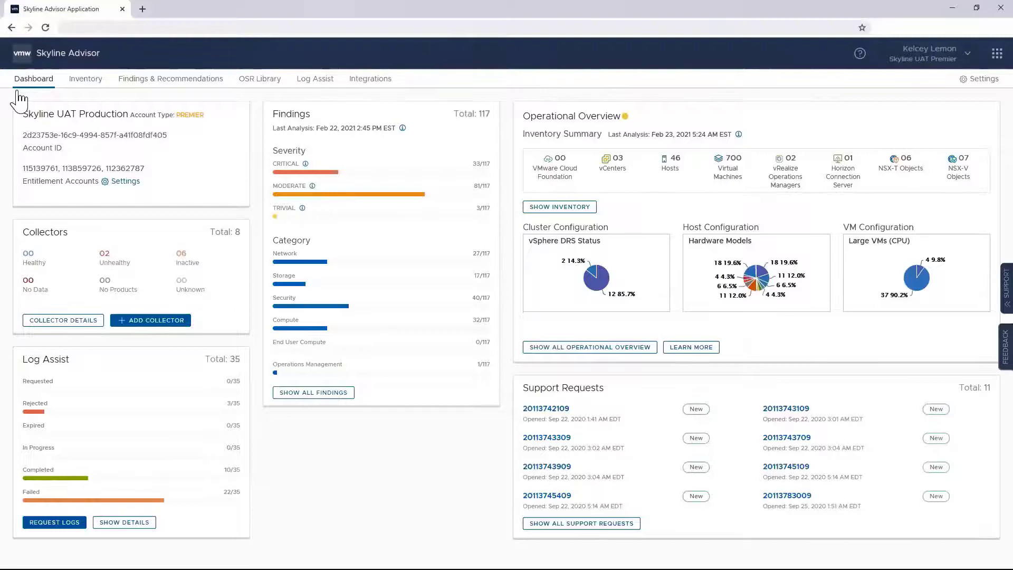
Step: Open the vSphere-VCFEsxNTPRule-KB#81647 finding among the active findings and view its linked knowledge base article 1003736
{"action": "left_click", "coordinate": [161, 84]}
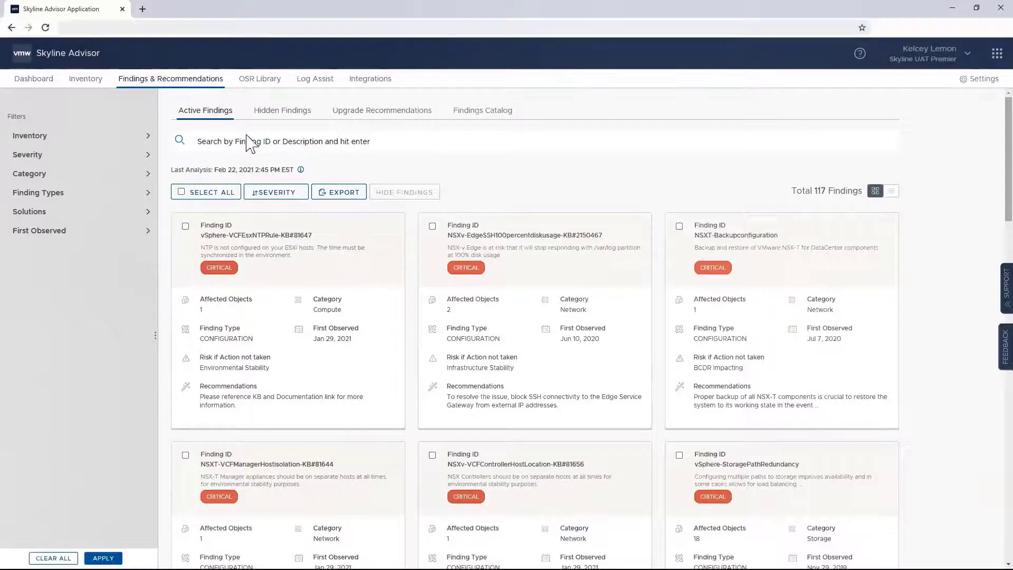
{"action": "left_click", "coordinate": [385, 258]}
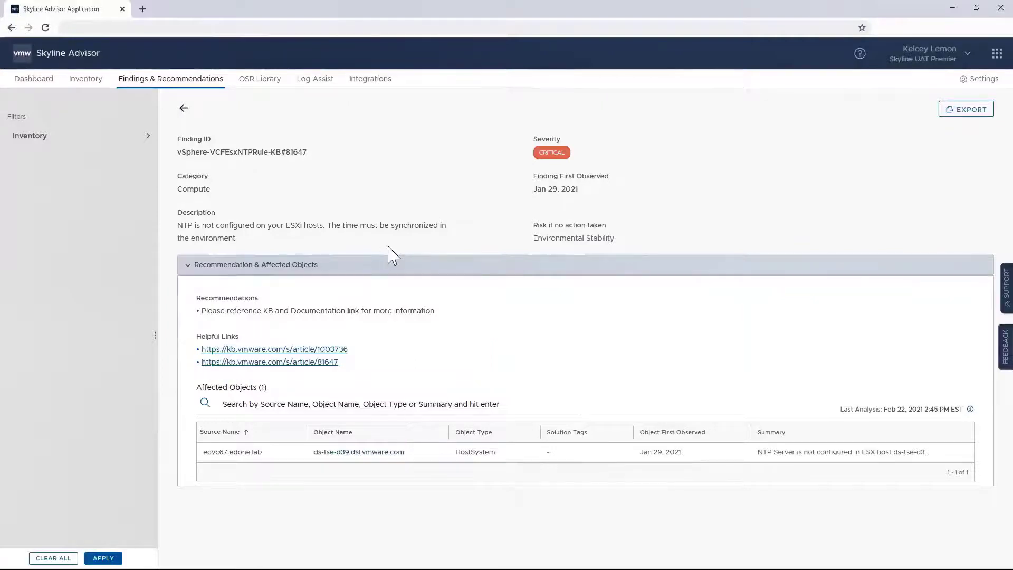
{"action": "left_click", "coordinate": [325, 350]}
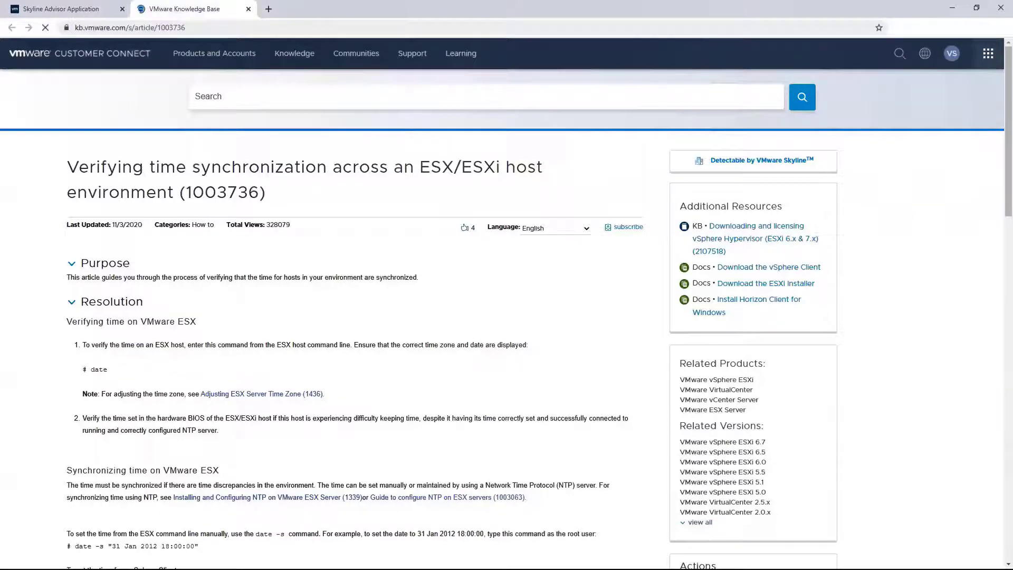
{"action": "key", "text": "ctrl+w"}
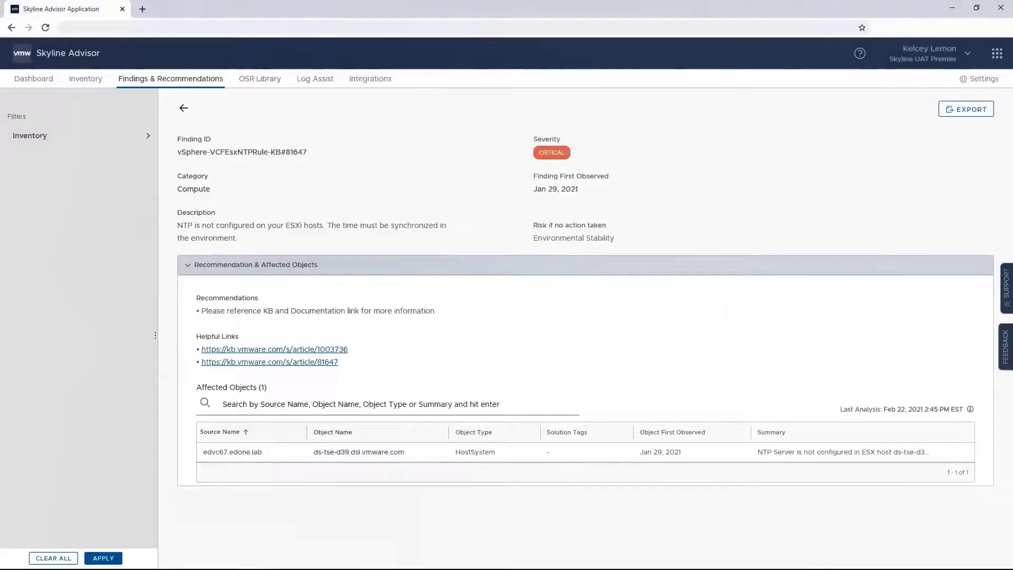
Step: View the host details of the affected object ds-tse-d39.dsl.vmware.com, and return to the active findings list
{"action": "left_click", "coordinate": [378, 453]}
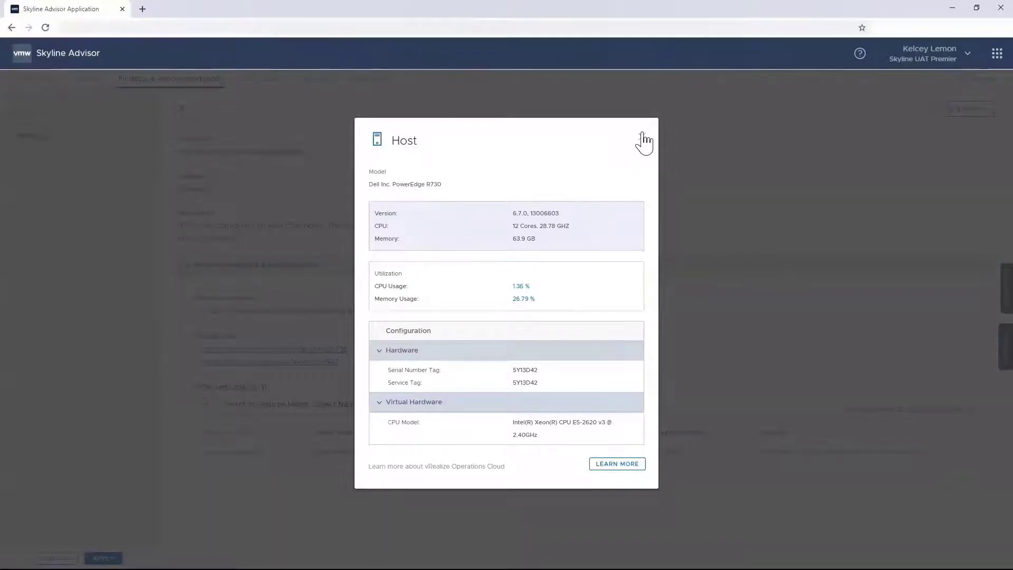
{"action": "left_click", "coordinate": [644, 138]}
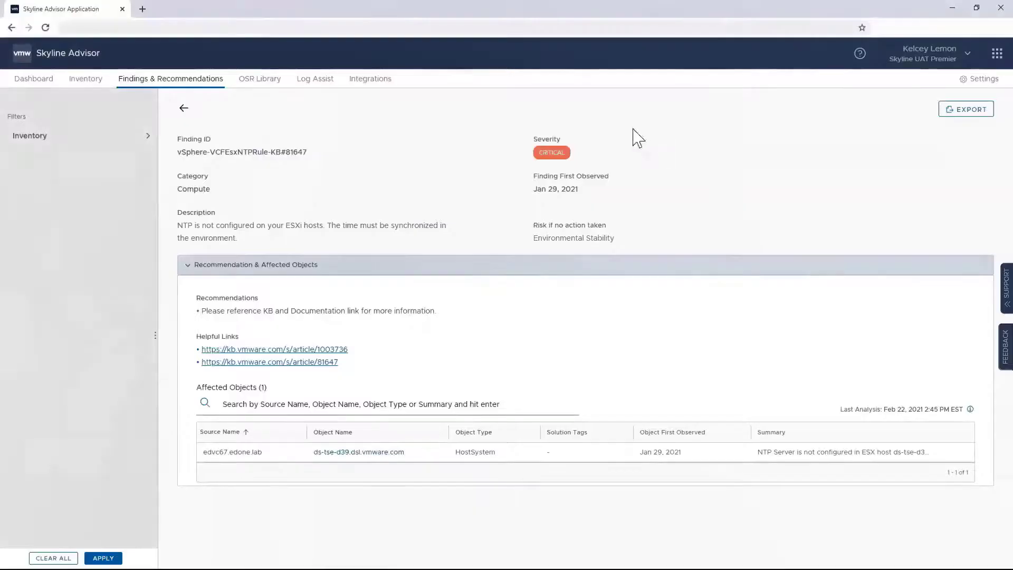
{"action": "left_click", "coordinate": [183, 110]}
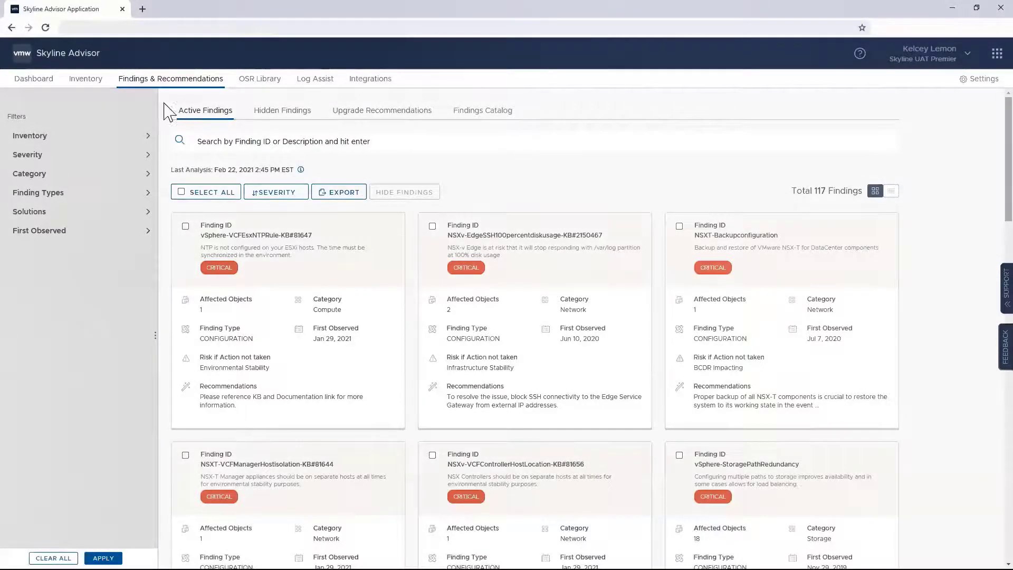
Step: Expand the Inventory, Severity, Category, Finding Types, Solutions and First Observed filters to examine their options
{"action": "left_click", "coordinate": [29, 138]}
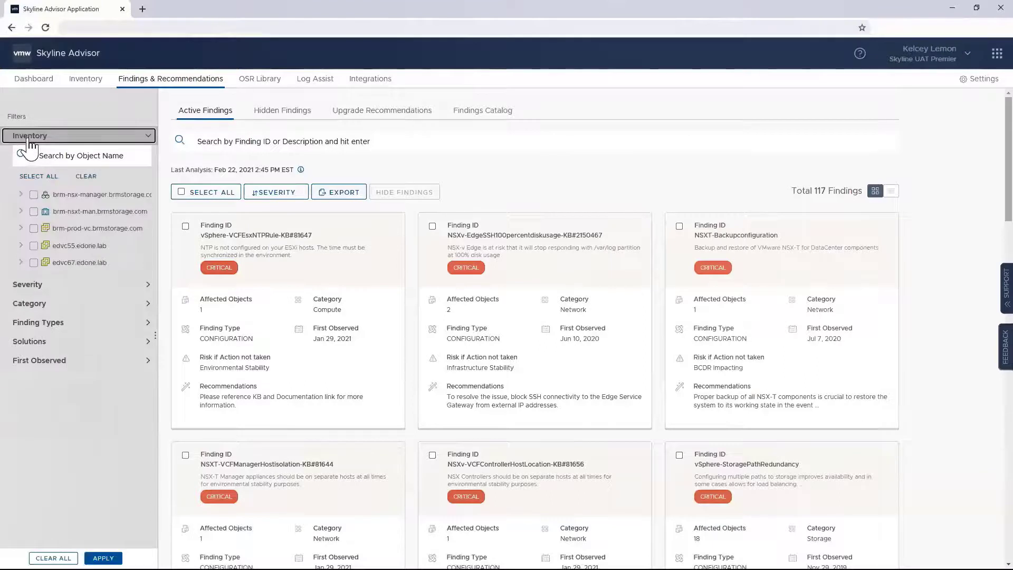
{"action": "left_click", "coordinate": [27, 288]}
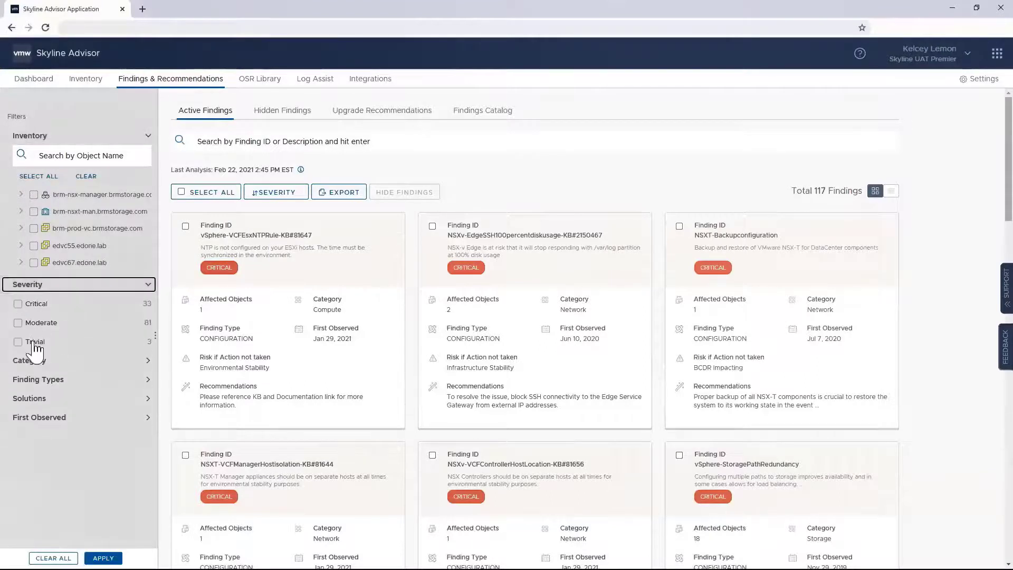
{"action": "left_click", "coordinate": [31, 353]}
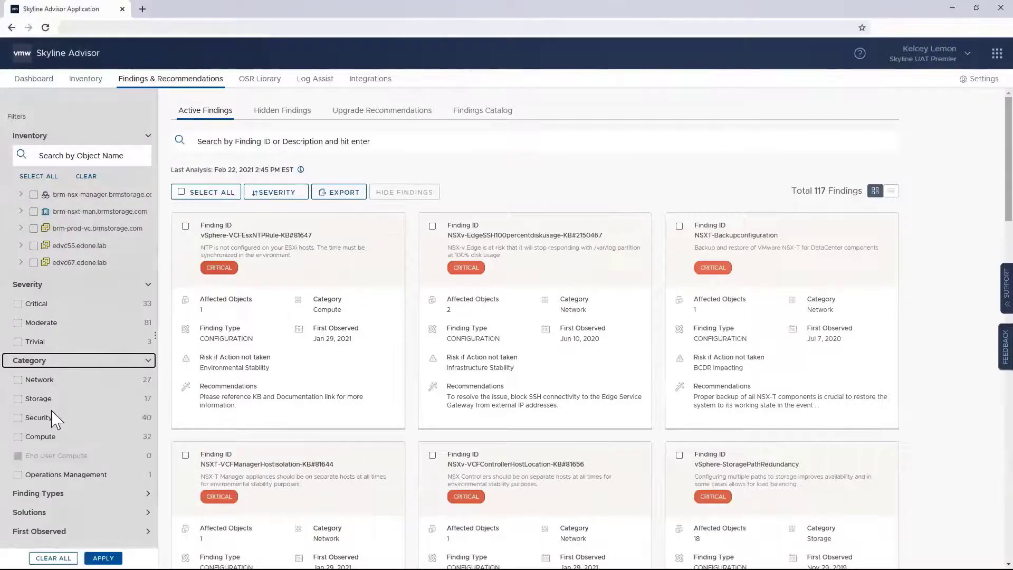
{"action": "left_click", "coordinate": [40, 494]}
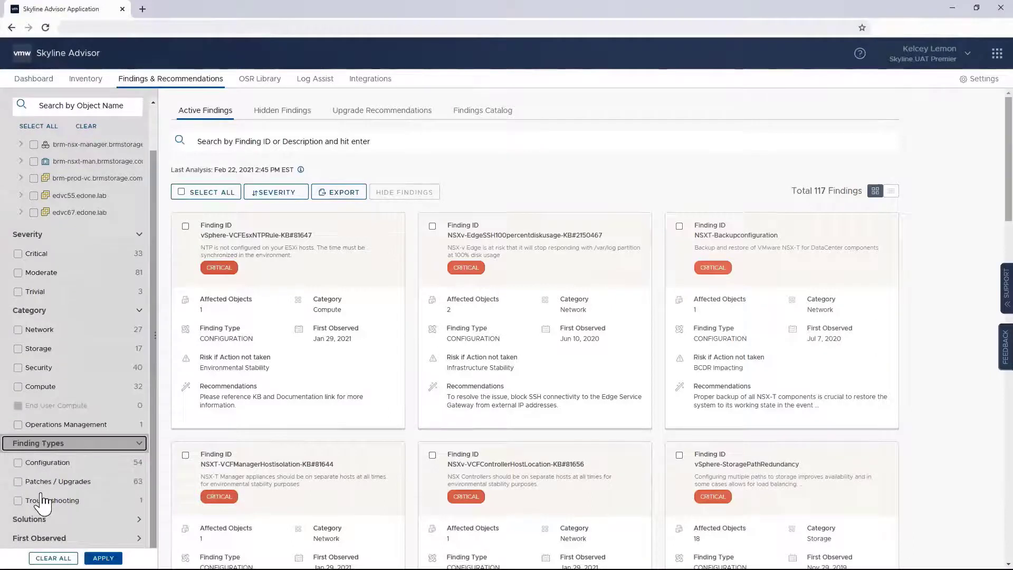
{"action": "left_click", "coordinate": [35, 538]}
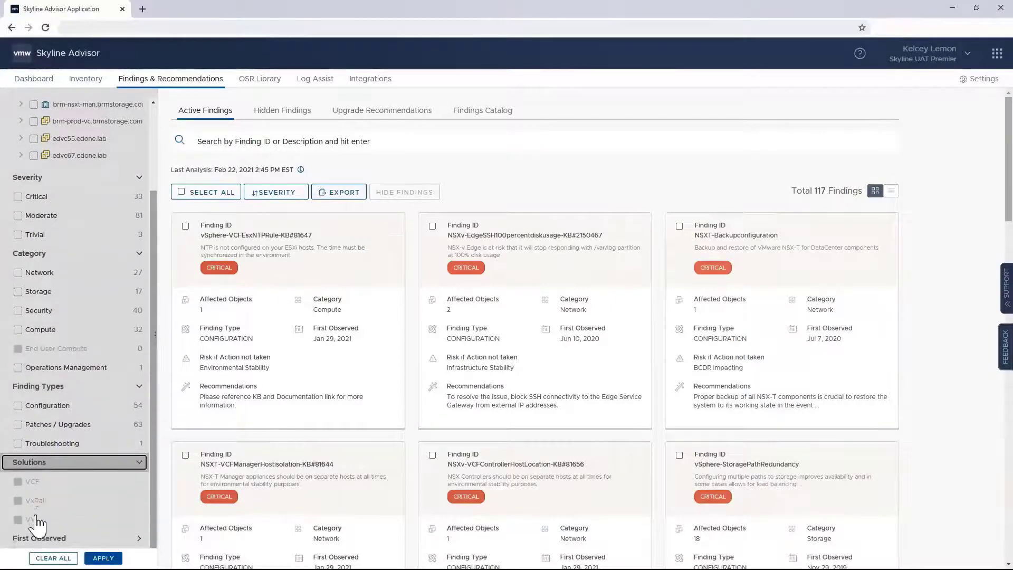
{"action": "left_click", "coordinate": [33, 538]}
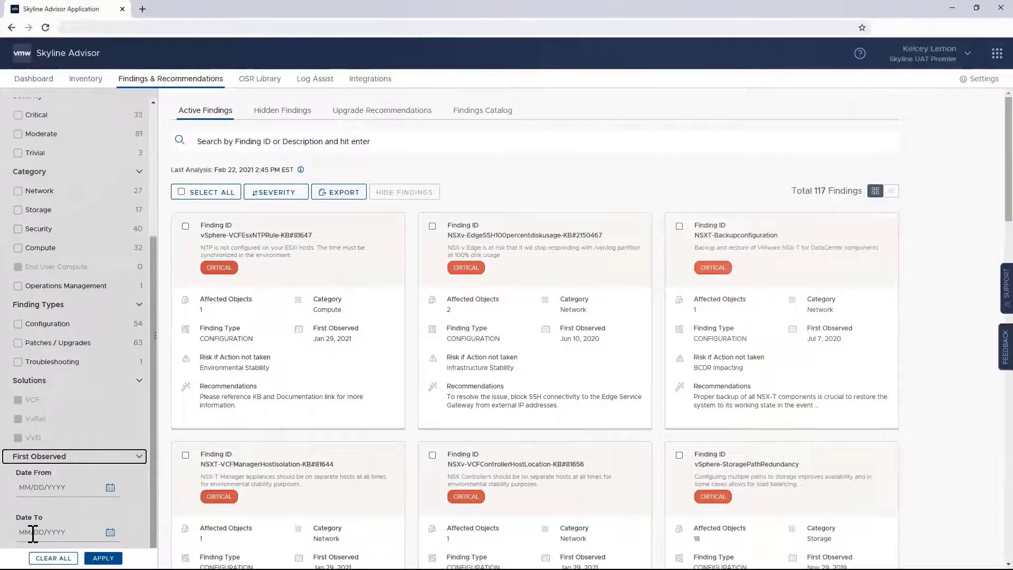
Step: Search the active findings for "l1t", review the vSphere-L1TerminalFault-VMSA#201820-3 finding's details, and return to the search results
{"action": "left_click", "coordinate": [210, 140]}
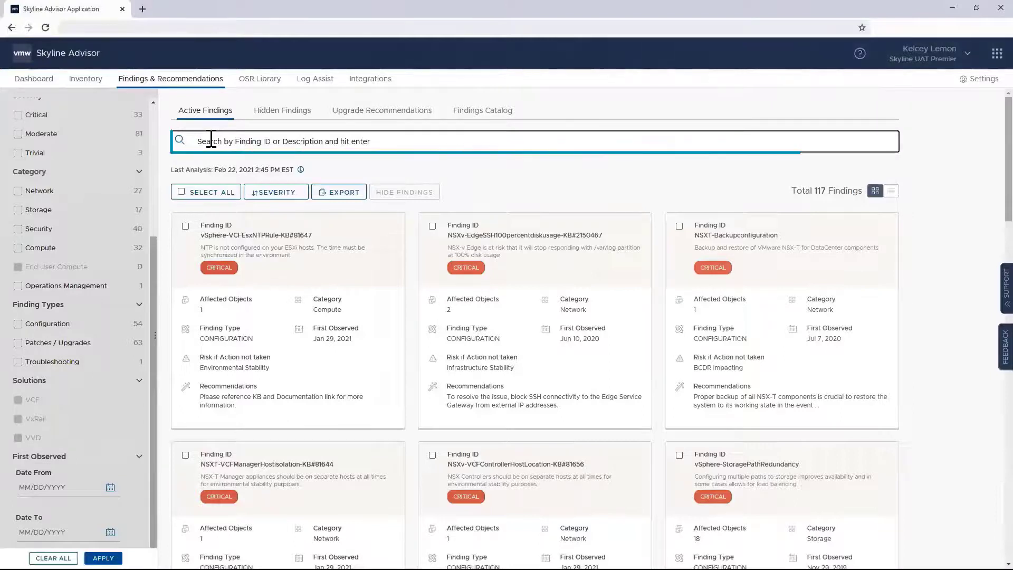
{"action": "type", "text": "It"}
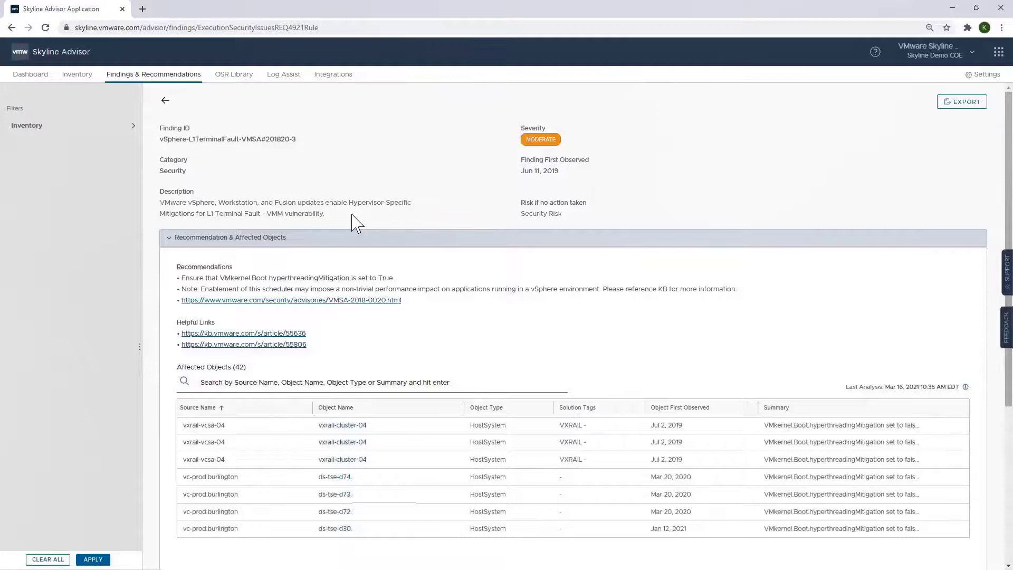
{"action": "left_click", "coordinate": [166, 101]}
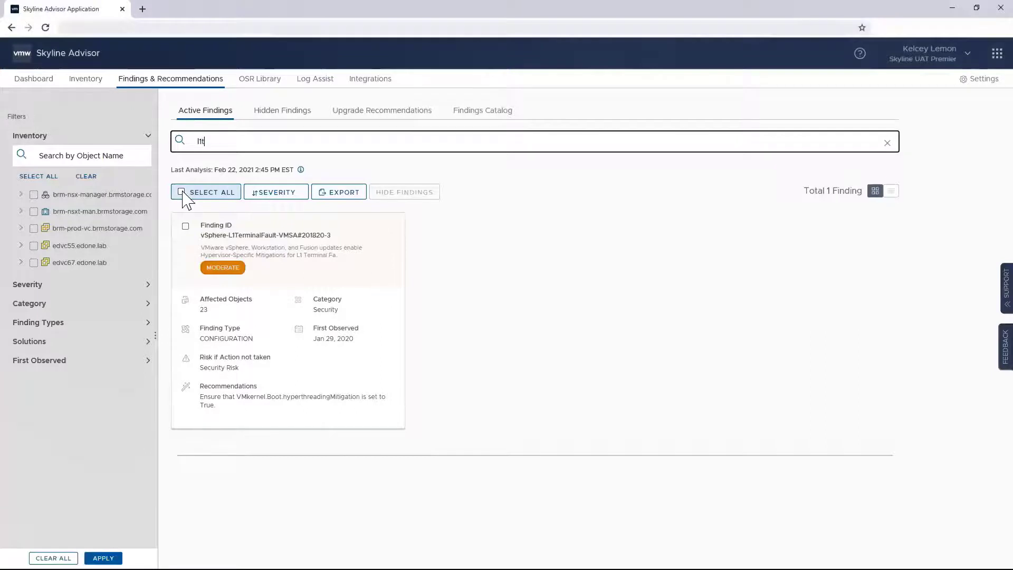
Step: Hide the vSphere-L1TerminalFault-VMSA#201820-3 finding from the active findings
{"action": "left_click", "coordinate": [183, 193]}
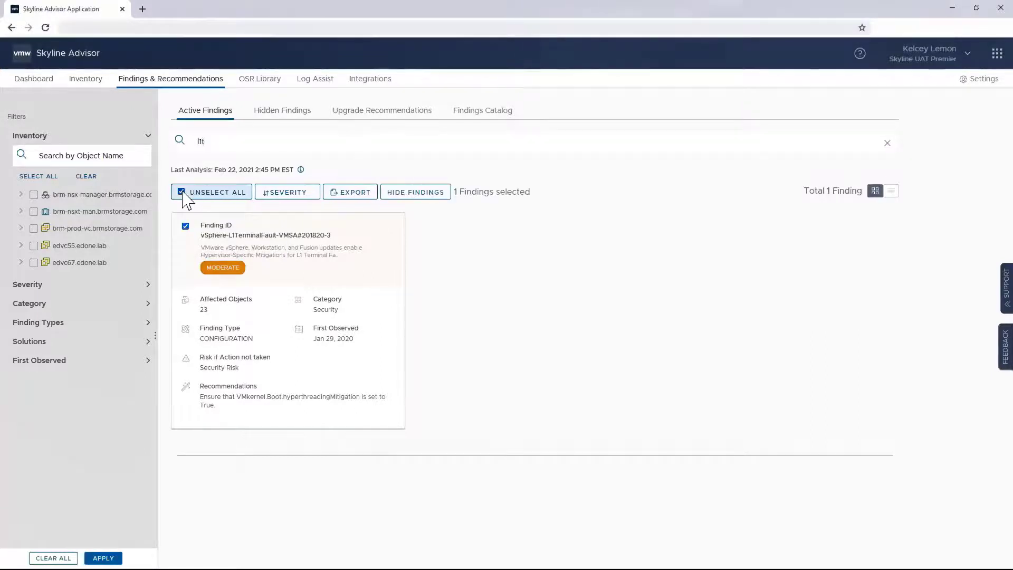
{"action": "left_click", "coordinate": [411, 195]}
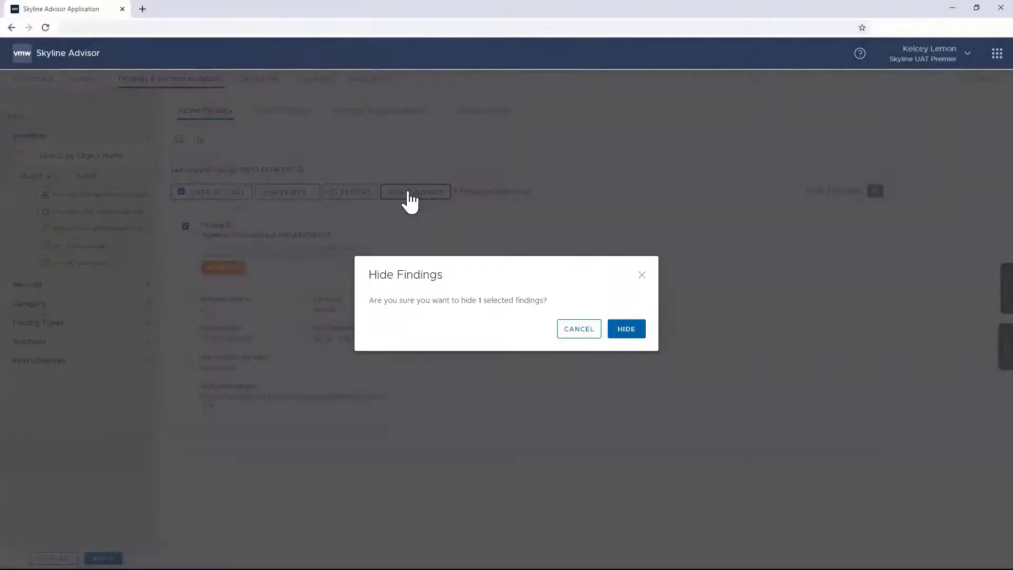
{"action": "left_click", "coordinate": [626, 331]}
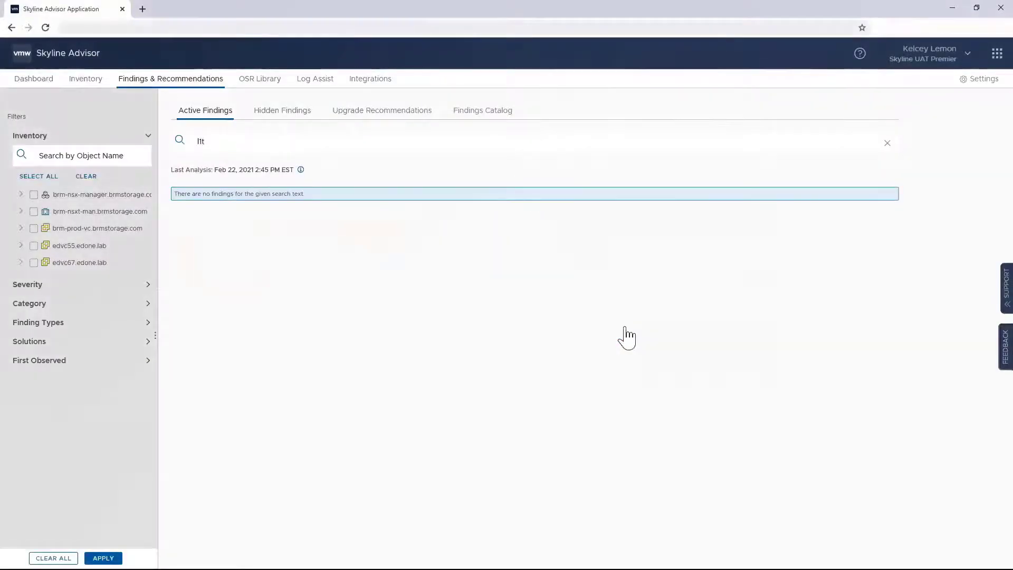
Step: Unhide the vSphere-L1TerminalFault-VMSA#201820-3 finding from the hidden findings
{"action": "left_click", "coordinate": [274, 117]}
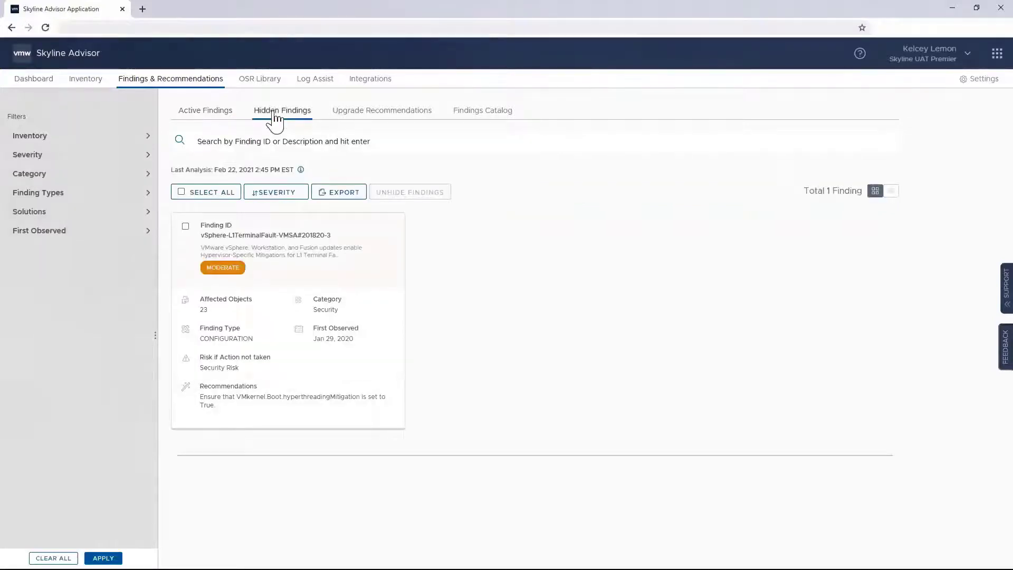
{"action": "left_click", "coordinate": [184, 201]}
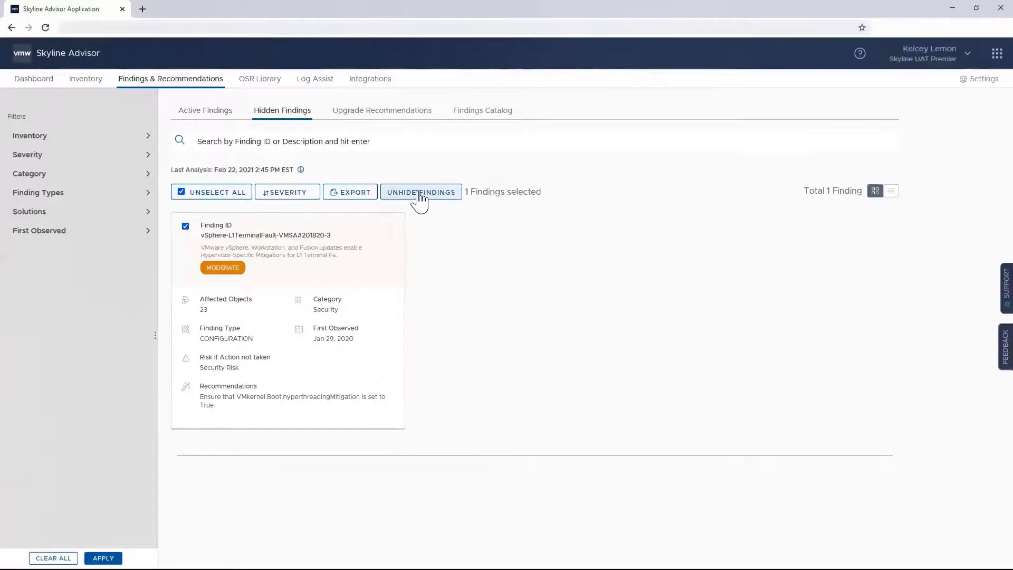
{"action": "left_click", "coordinate": [420, 199]}
{"action": "left_click", "coordinate": [624, 332]}
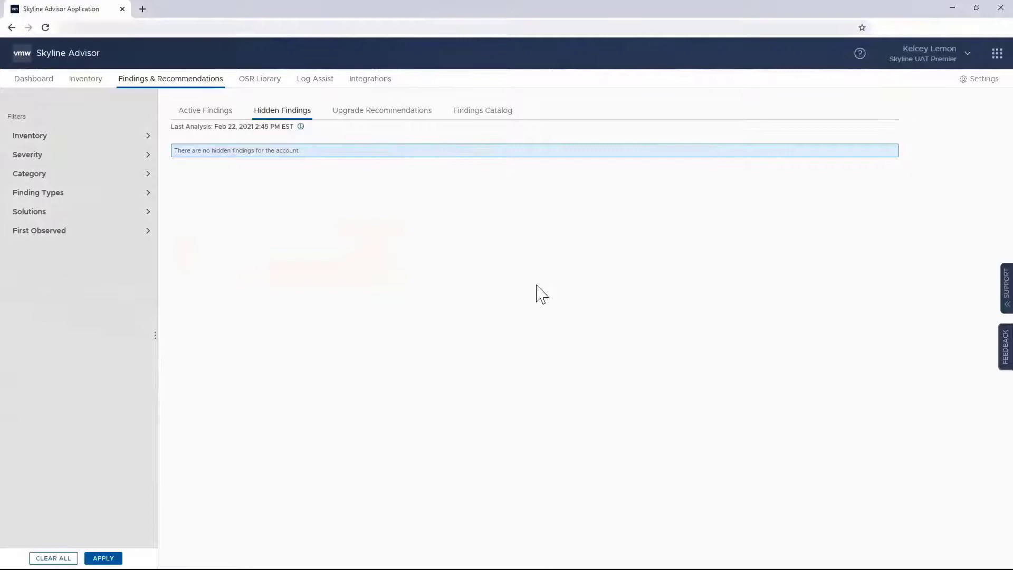
Step: Expand edvc55.edone.lab, Datacenter55 and Cluster55 in the Inventory filter, and widen the filter area to read the full host names
{"action": "left_click", "coordinate": [63, 138]}
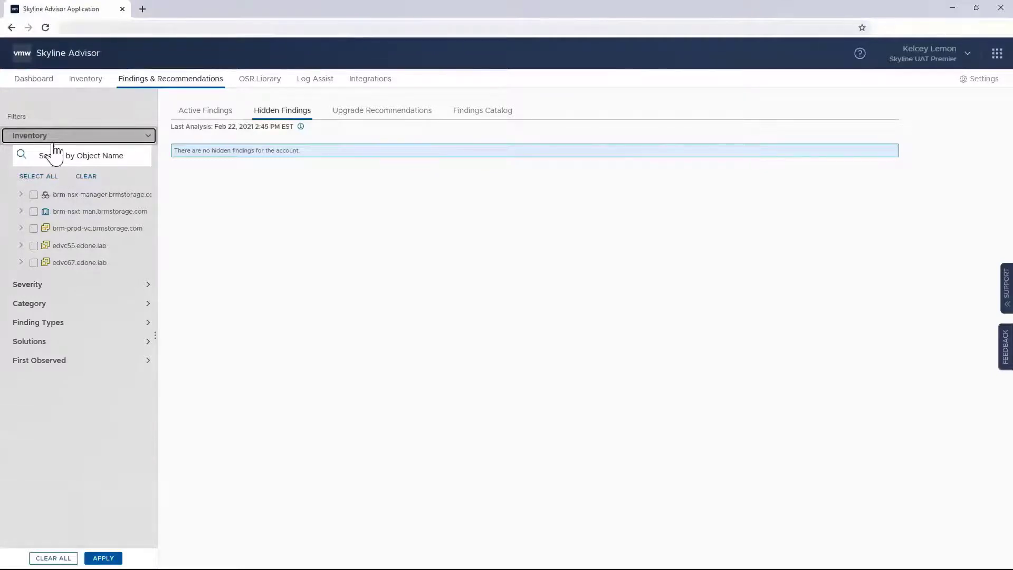
{"action": "left_click", "coordinate": [21, 245]}
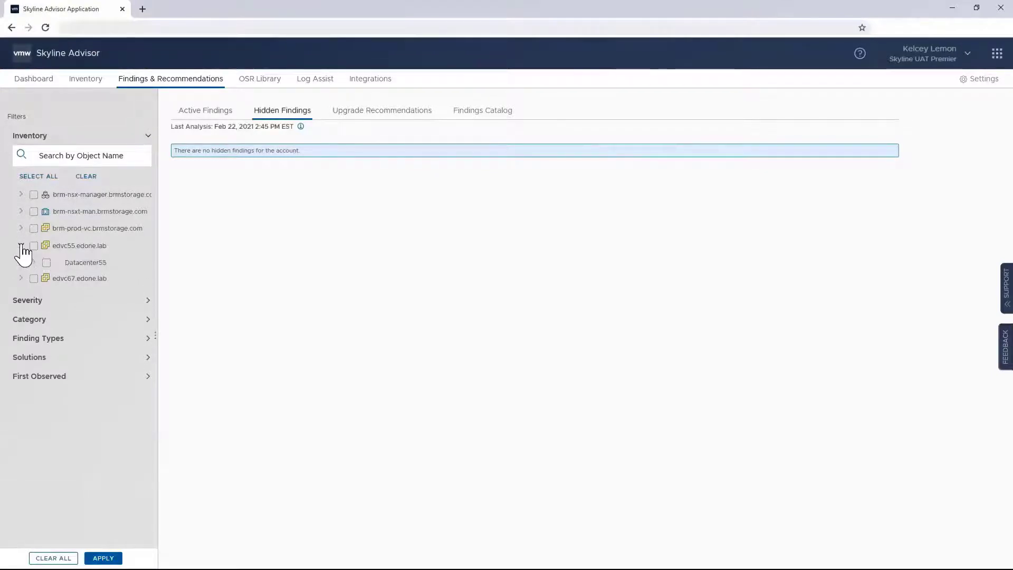
{"action": "left_click", "coordinate": [33, 262]}
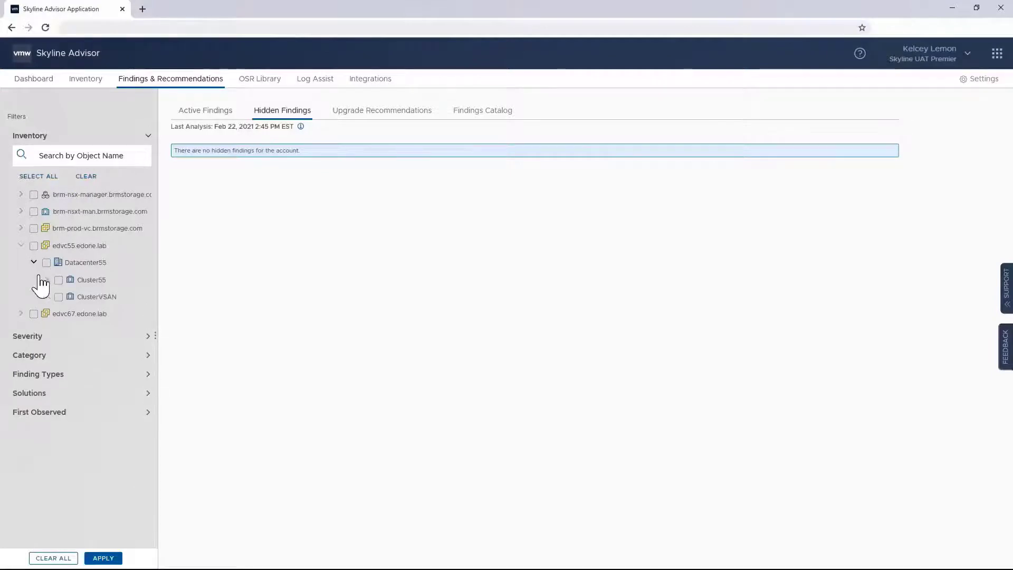
{"action": "left_click", "coordinate": [45, 280]}
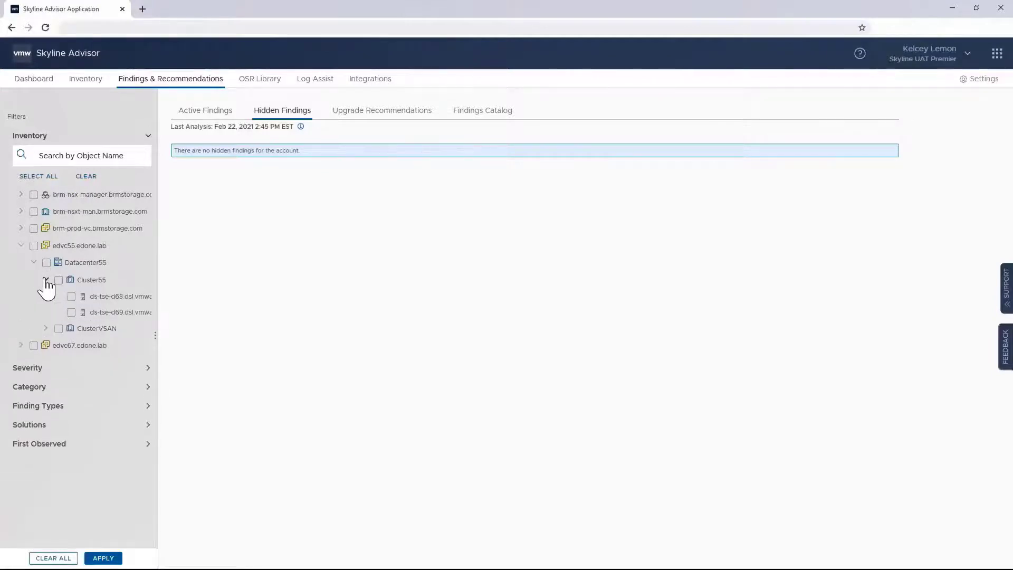
{"action": "left_click_drag", "start_coordinate": [158, 310], "coordinate": [251, 315]}
Step: Hide the host object ds-tse-d68.dsl.vmware.com under Cluster55, and unhide it again
{"action": "left_click", "coordinate": [180, 299]}
{"action": "left_click", "coordinate": [691, 334]}
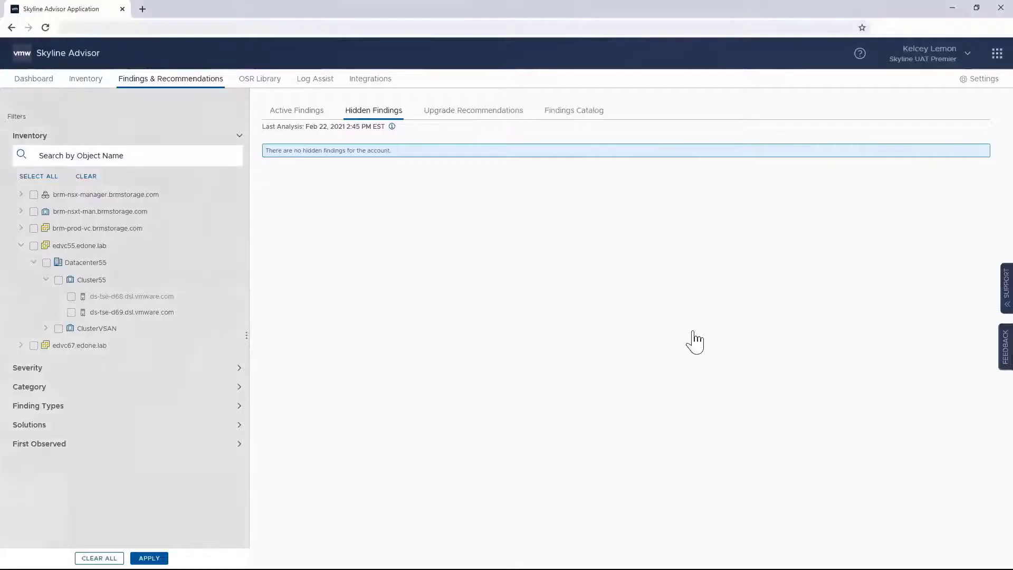
{"action": "left_click", "coordinate": [178, 297]}
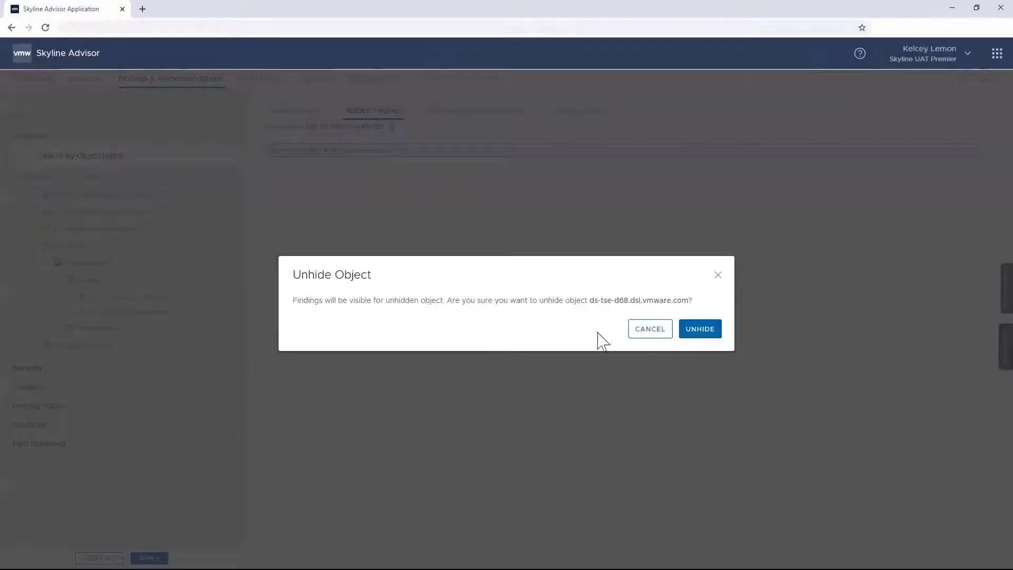
{"action": "left_click", "coordinate": [690, 333]}
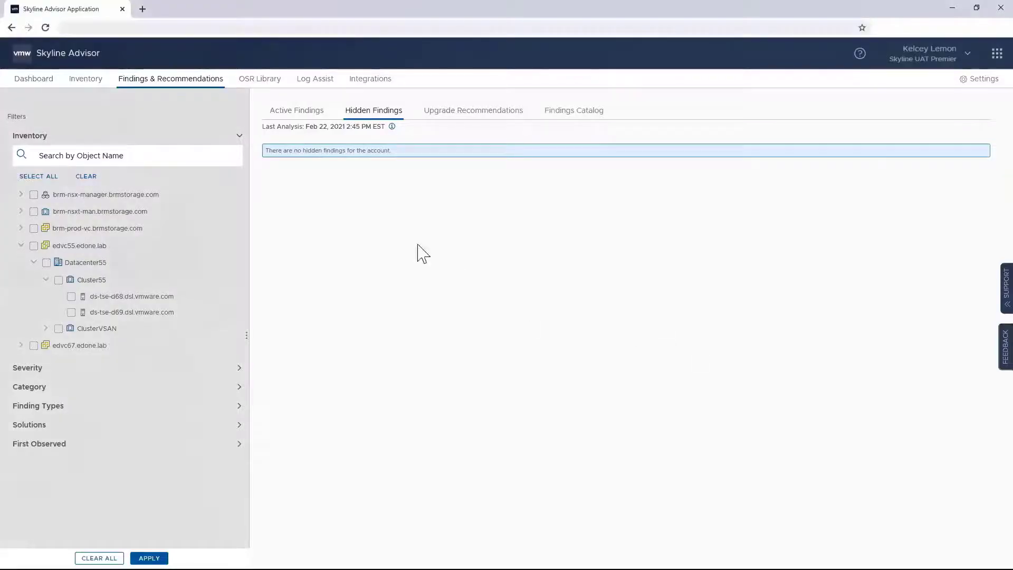
Step: Select all active findings and export them
{"action": "left_click", "coordinate": [314, 114]}
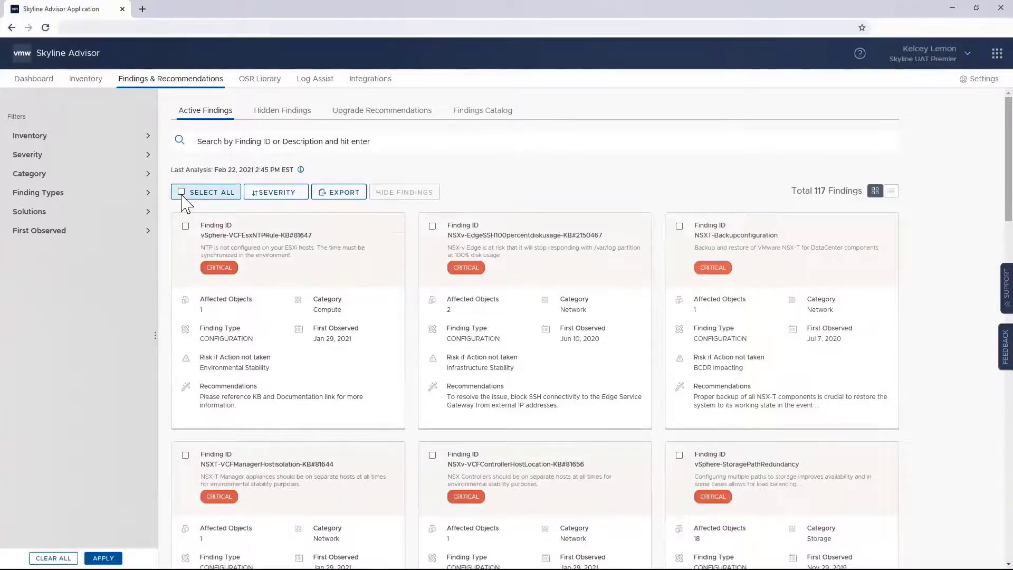
{"action": "left_click", "coordinate": [182, 193]}
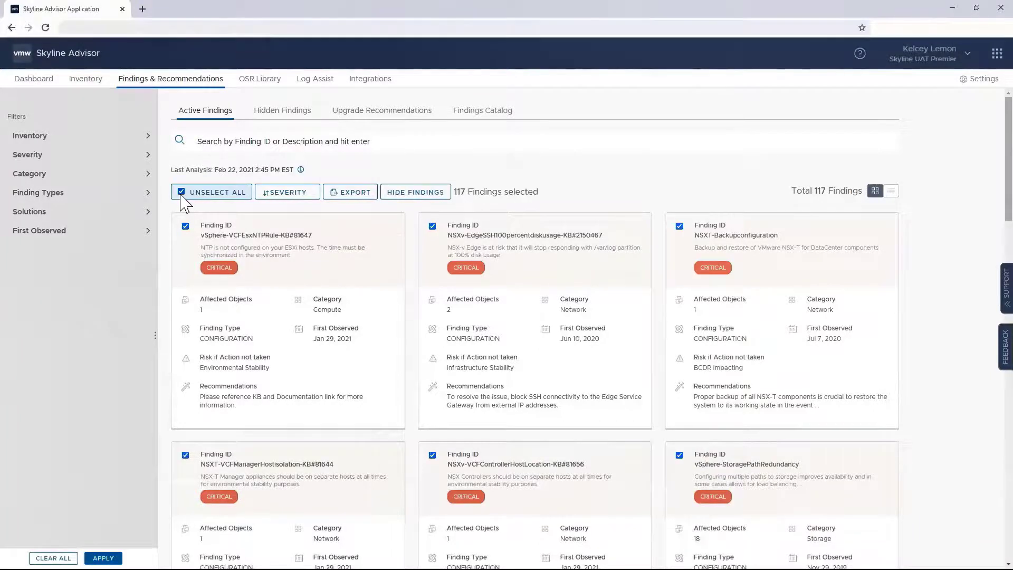
{"action": "left_click", "coordinate": [352, 199]}
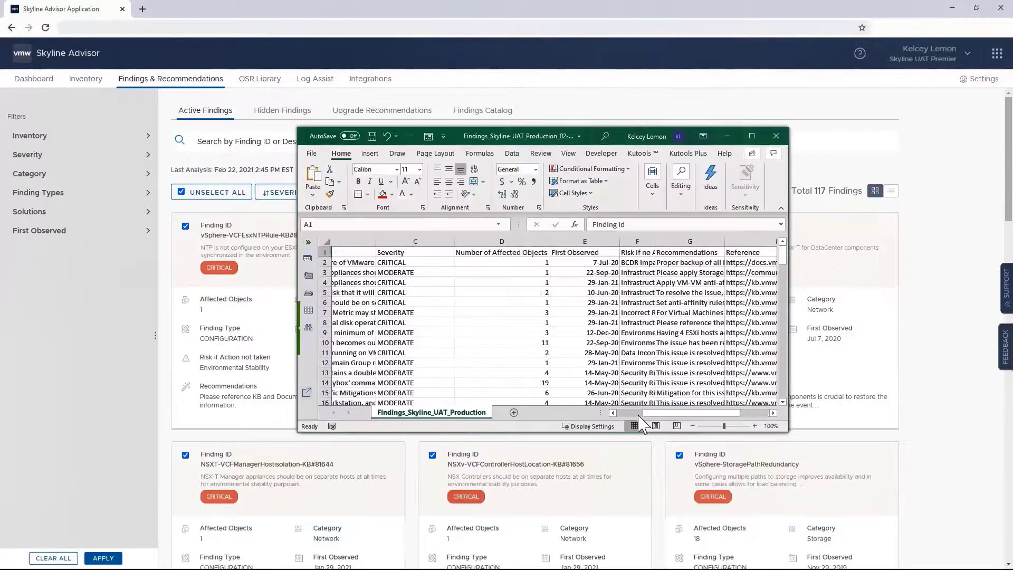
Step: Review the exported findings spreadsheet in Excel across to the Reference column, and close it without saving changes
{"action": "left_click_drag", "start_coordinate": [635, 417], "coordinate": [712, 416]}
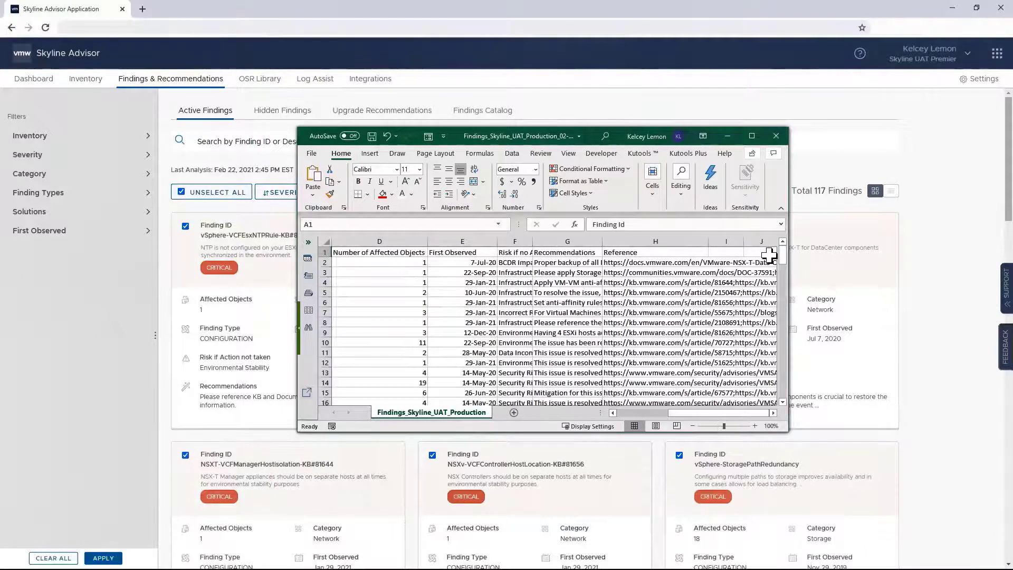
{"action": "left_click", "coordinate": [776, 137]}
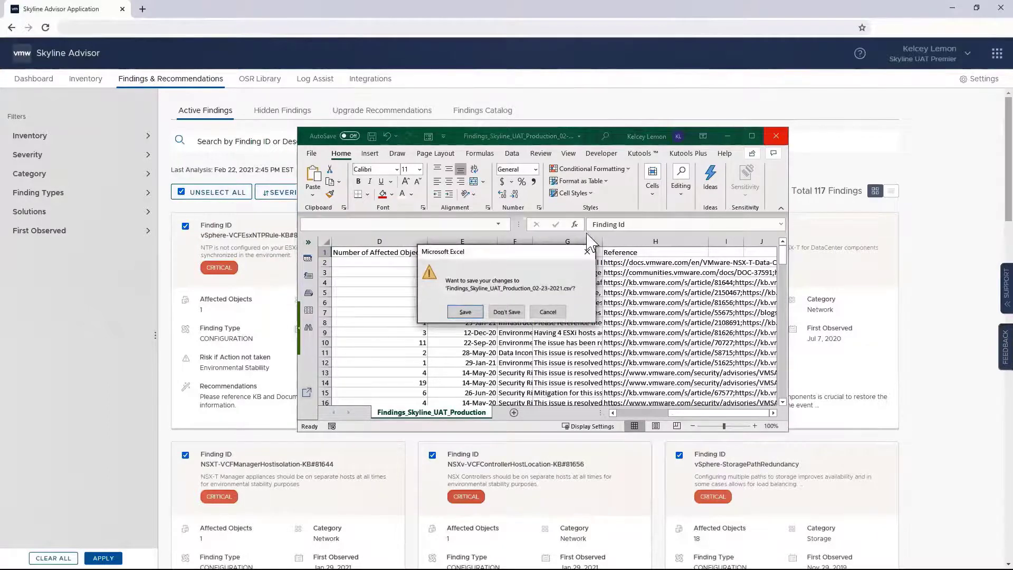
{"action": "left_click", "coordinate": [507, 312]}
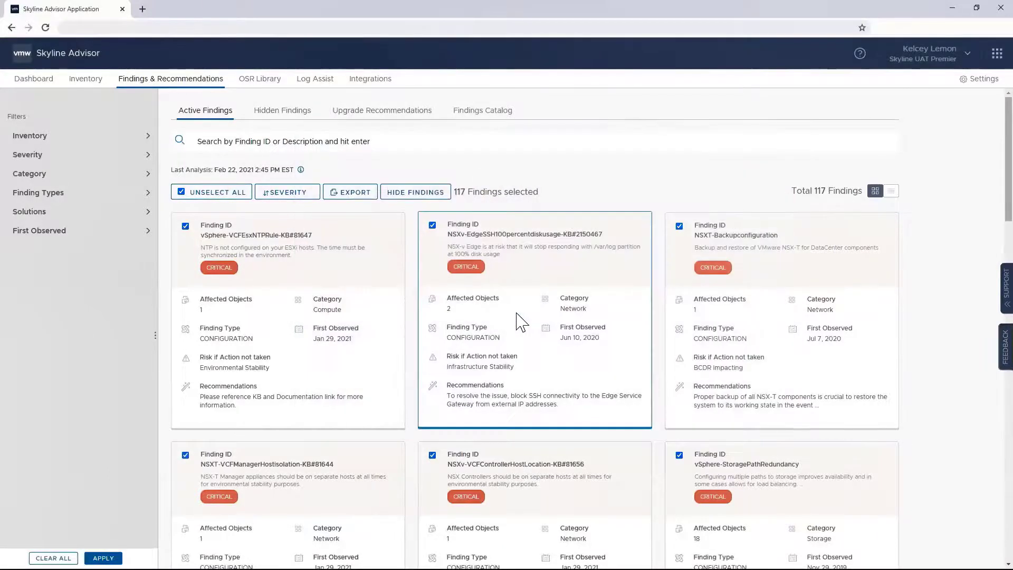
Step: Review the details of the ESXi 6.7 U3 upgrade recommended for build 10390116 in vCenter brm-prod-vc.brmstorage.com, and return to all recommendations
{"action": "left_click", "coordinate": [385, 121]}
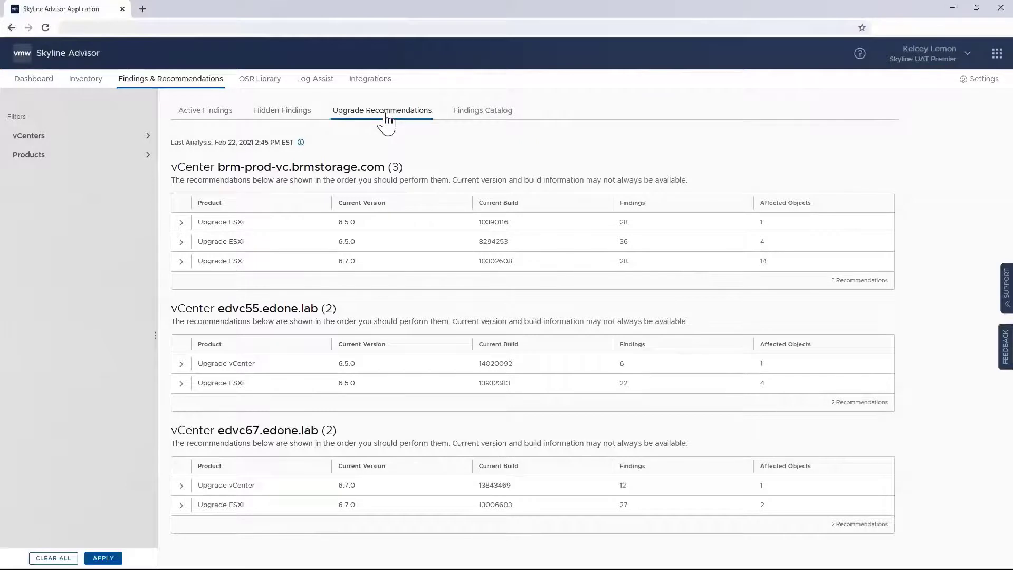
{"action": "left_click", "coordinate": [182, 223]}
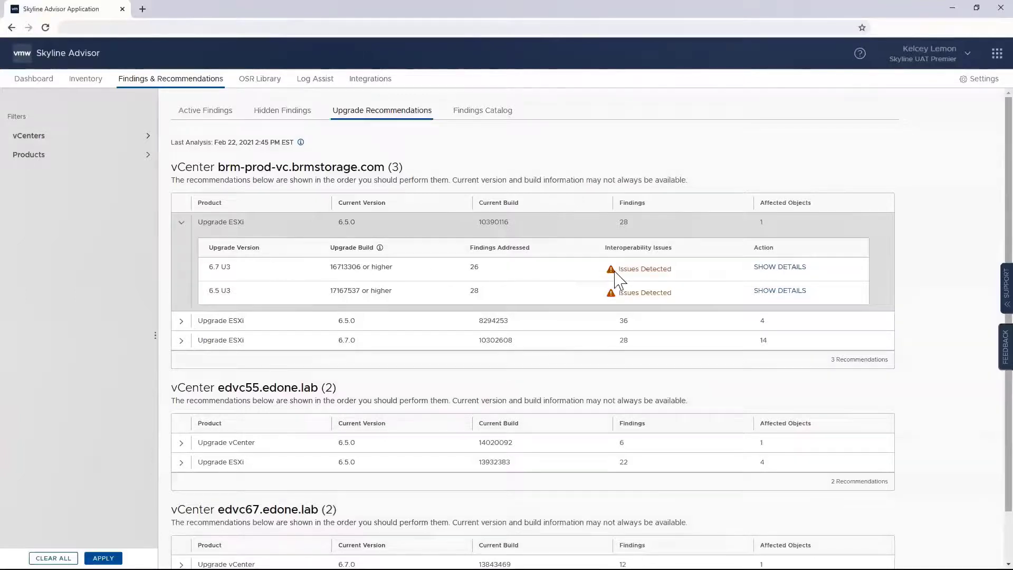
{"action": "left_click", "coordinate": [773, 269]}
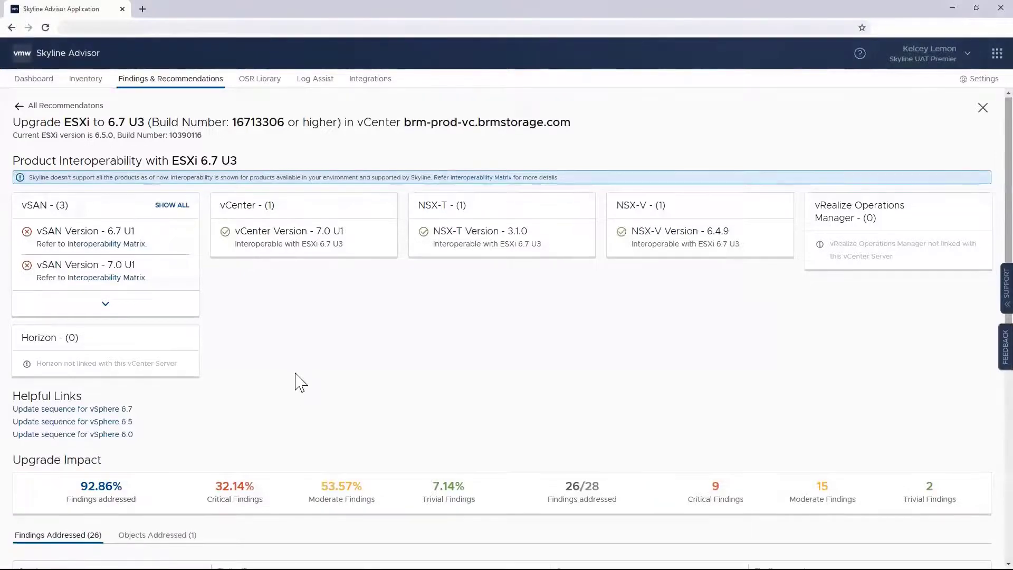
{"action": "scroll", "coordinate": [298, 380], "scroll_direction": "down", "scroll_amount": 7}
{"action": "scroll", "coordinate": [297, 377], "scroll_direction": "down", "scroll_amount": 1}
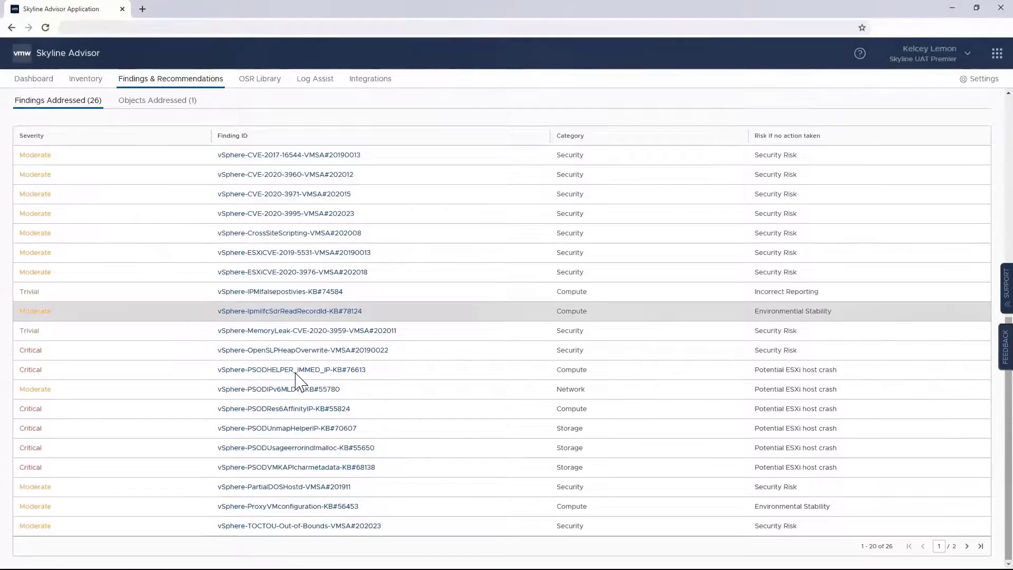
{"action": "scroll", "coordinate": [297, 377], "scroll_direction": "up", "scroll_amount": 7}
{"action": "scroll", "coordinate": [298, 380], "scroll_direction": "up", "scroll_amount": 2}
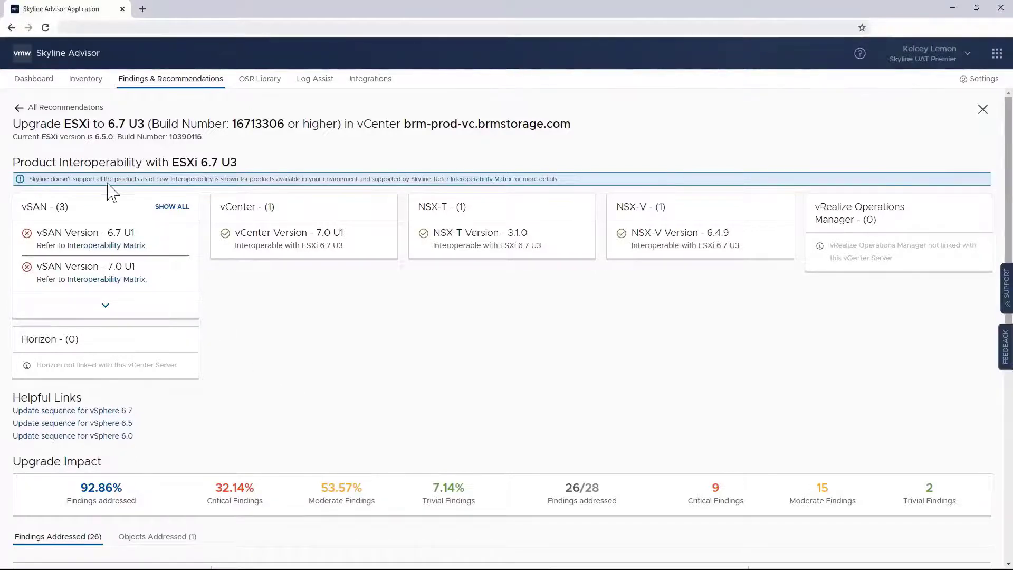
{"action": "left_click", "coordinate": [19, 108]}
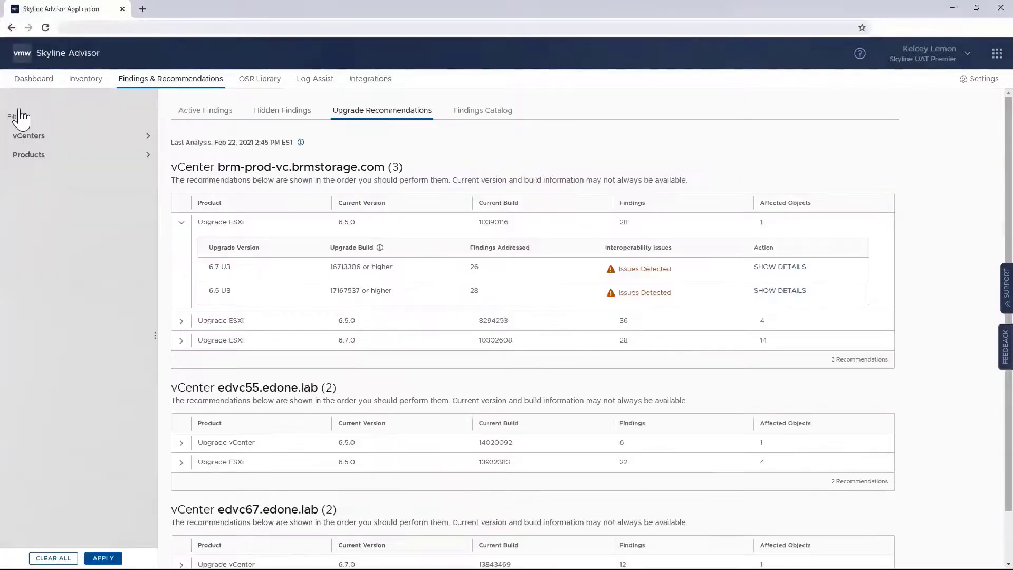
Step: Sort the Findings Catalog in turn by Severity, Category, Finding Types and Date Released, each ascending
{"action": "left_click", "coordinate": [479, 115]}
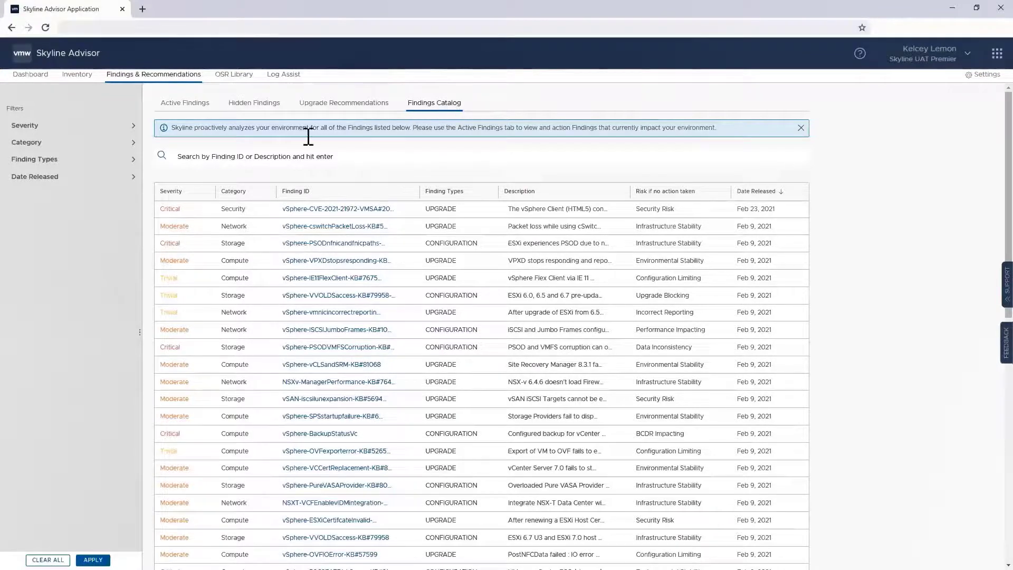
{"action": "left_click", "coordinate": [171, 192]}
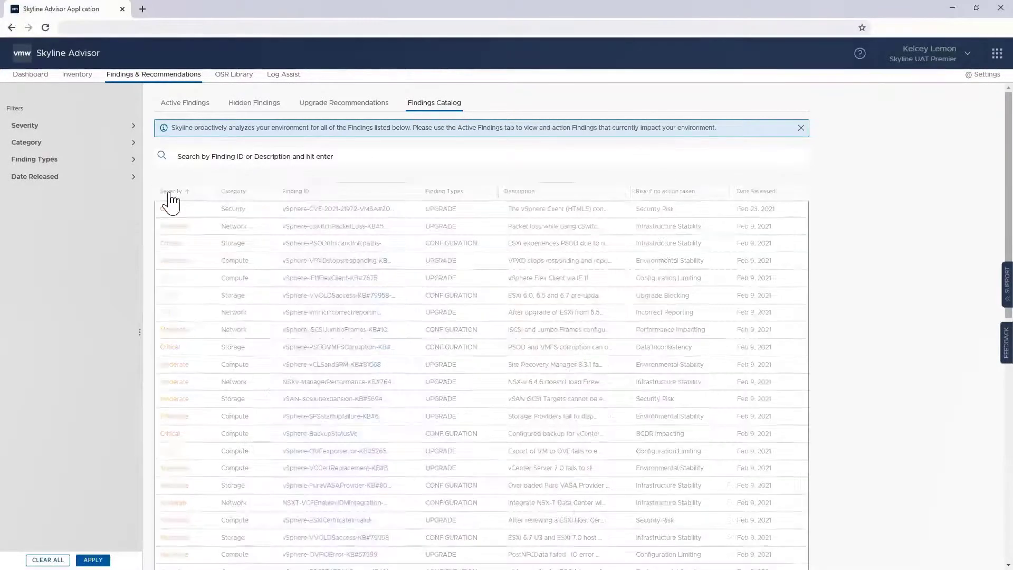
{"action": "left_click", "coordinate": [238, 194]}
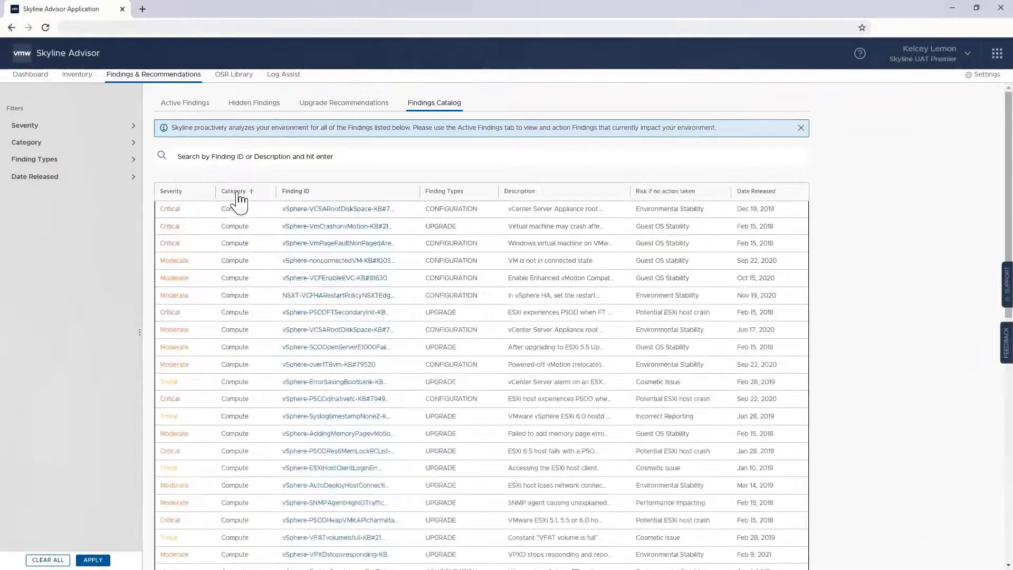
{"action": "left_click", "coordinate": [443, 193]}
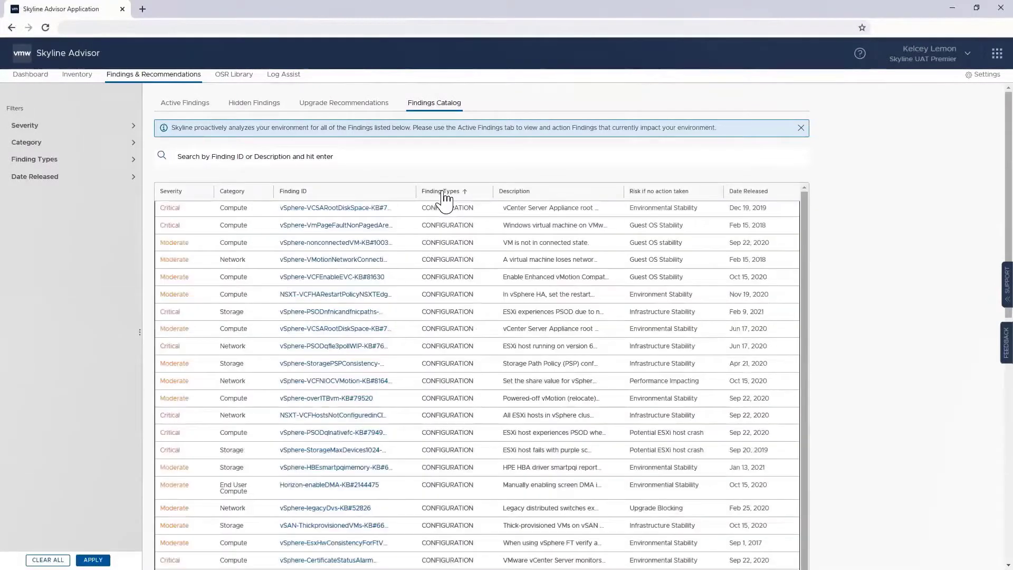
{"action": "left_click", "coordinate": [744, 197]}
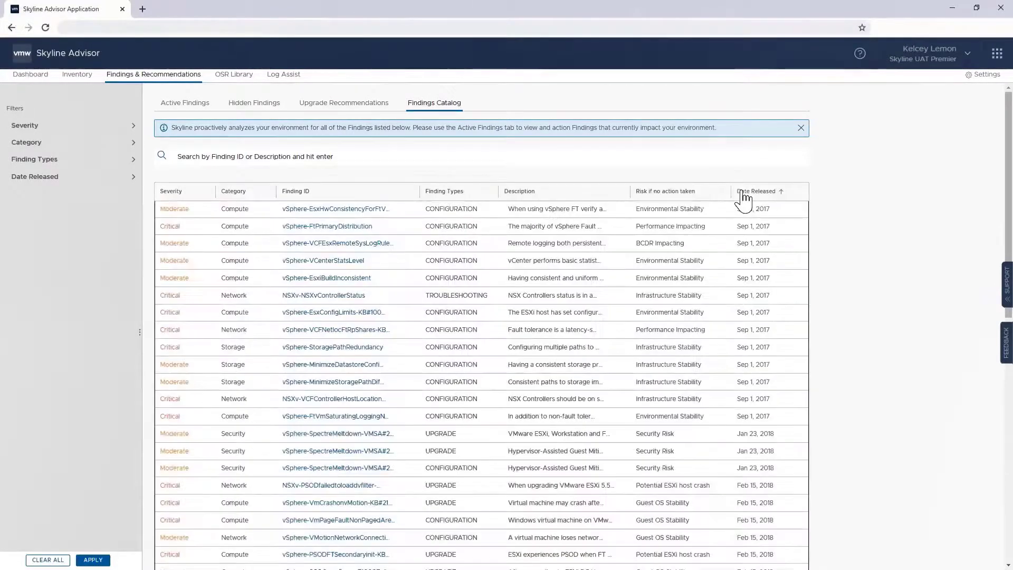
Step: Search the Findings Catalog for "cert", and clear the search
{"action": "left_click", "coordinate": [252, 157]}
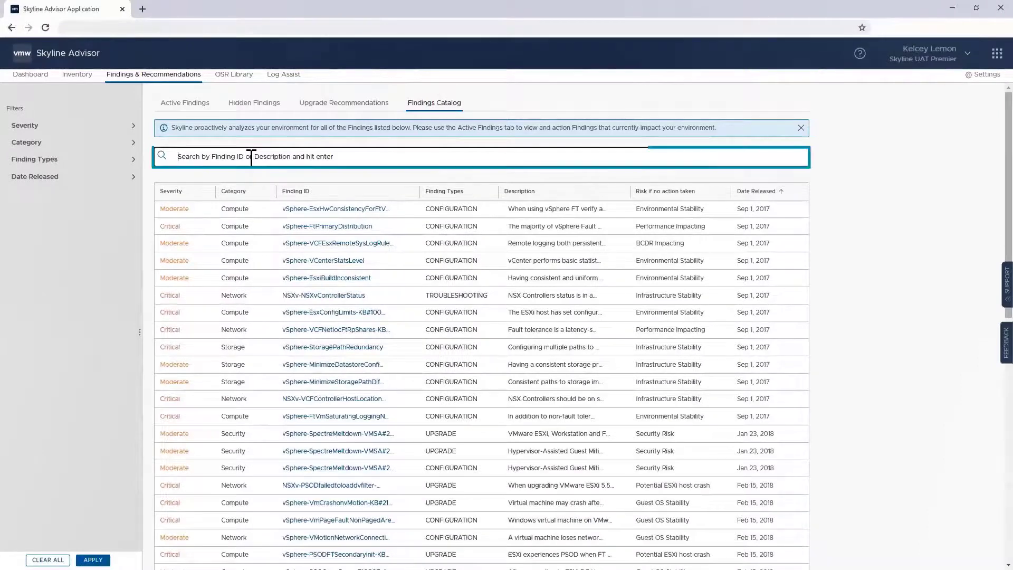
{"action": "type", "text": "cert"}
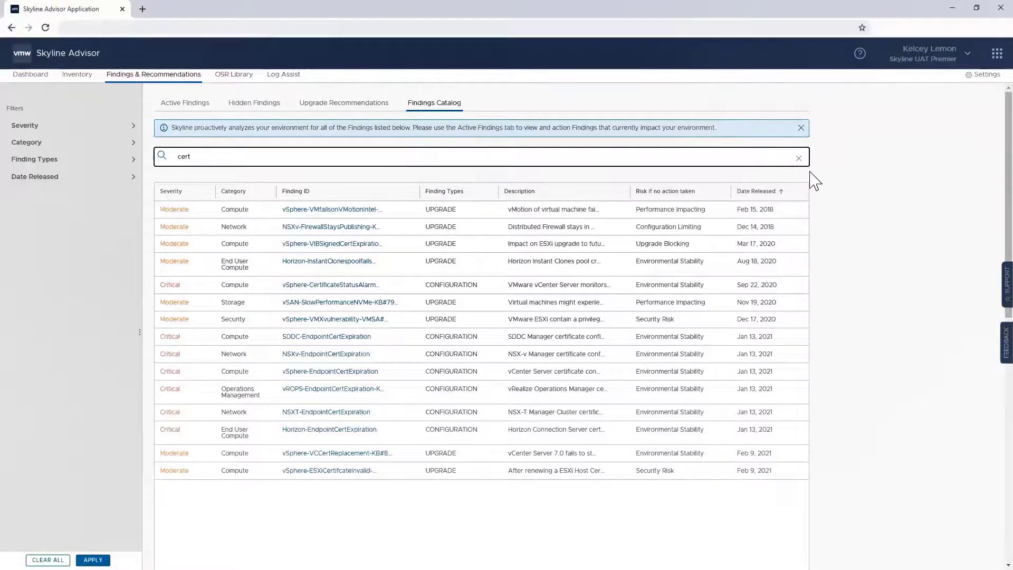
{"action": "left_click", "coordinate": [798, 158]}
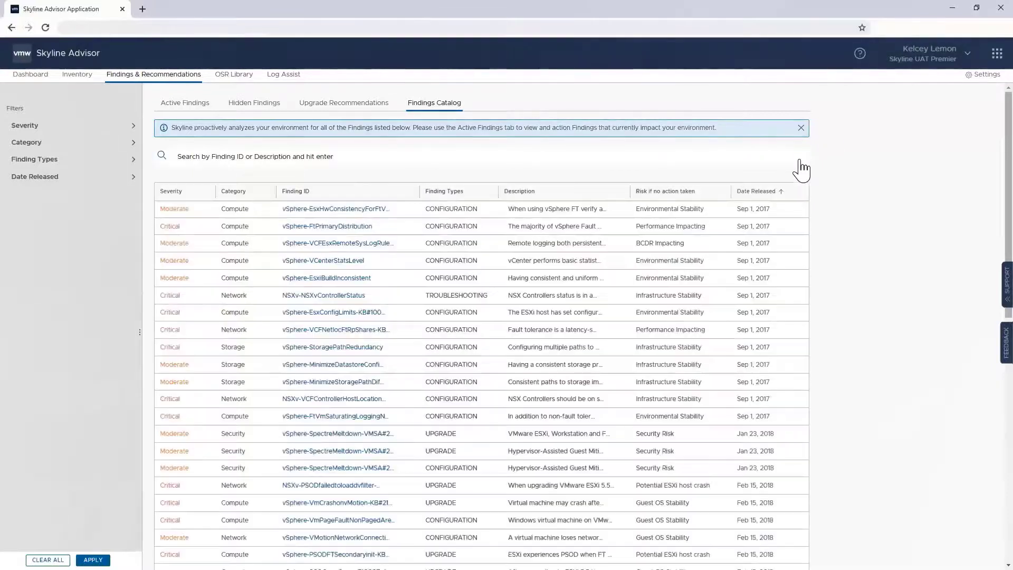
Step: Filter the Findings Catalog to Critical severity and look through the filtered findings
{"action": "left_click", "coordinate": [23, 125]}
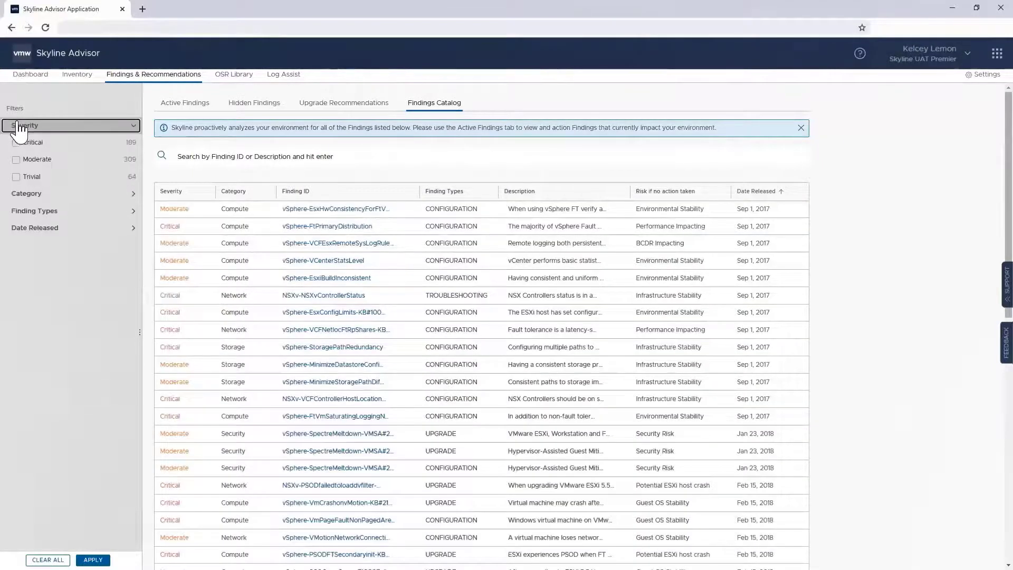
{"action": "left_click", "coordinate": [15, 143]}
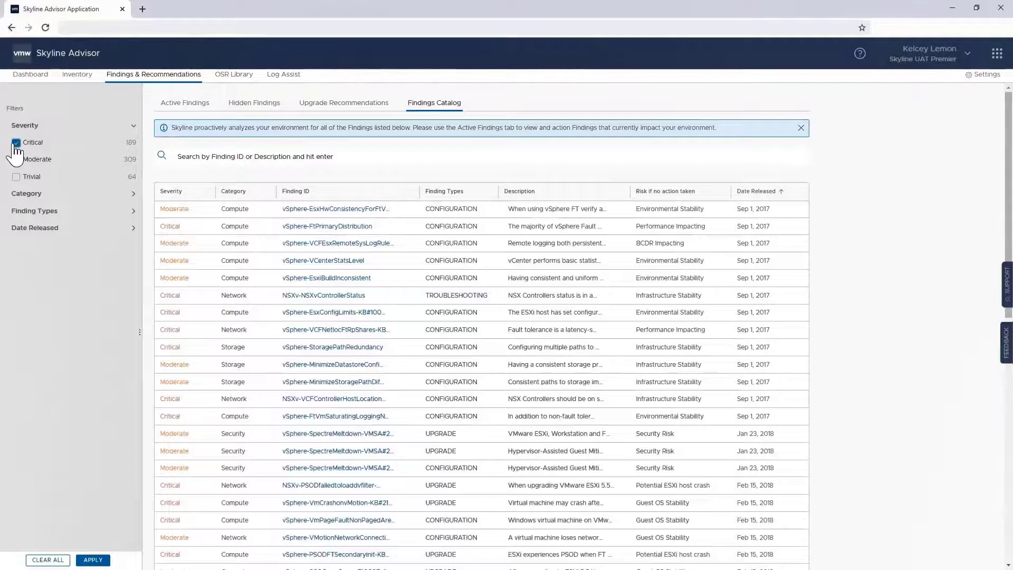
{"action": "left_click", "coordinate": [93, 560]}
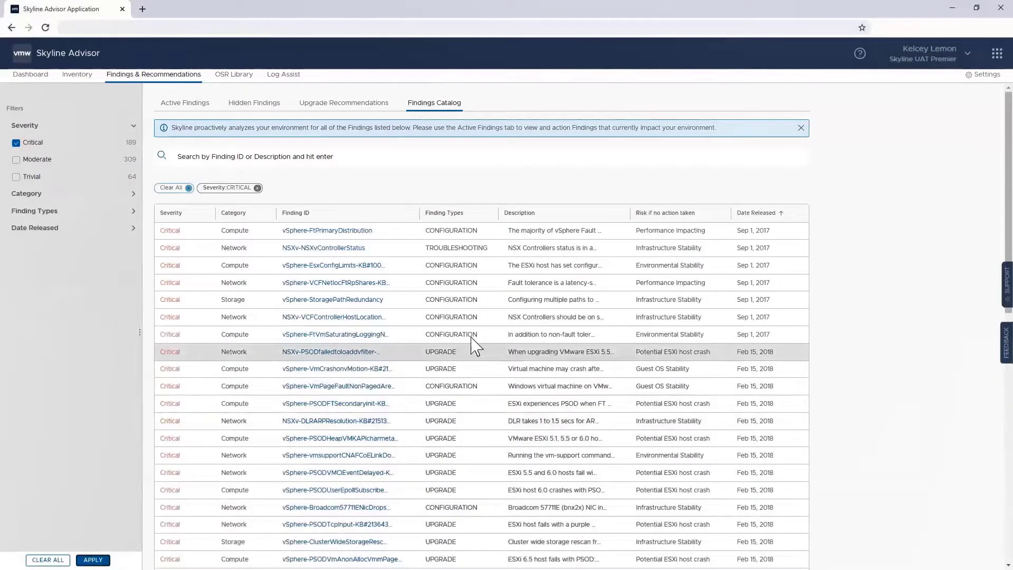
{"action": "scroll", "coordinate": [475, 344], "scroll_direction": "down", "scroll_amount": 6}
{"action": "scroll", "coordinate": [477, 345], "scroll_direction": "up", "scroll_amount": 10}
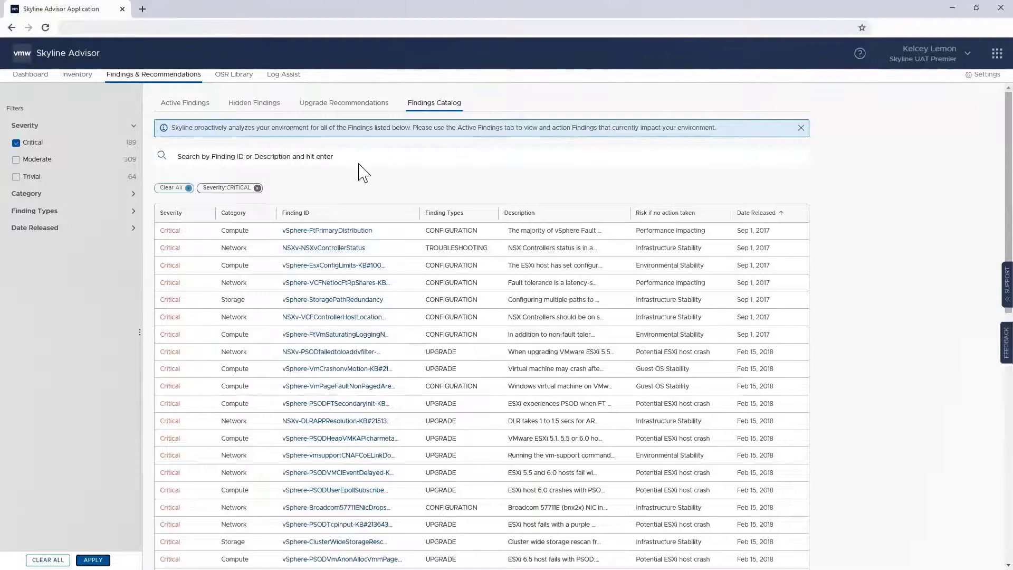
Step: Download the Skyline_UAT_Production_08-12-2020 Operational Summary Report from the OSR Library in DOCX format
{"action": "left_click", "coordinate": [244, 78]}
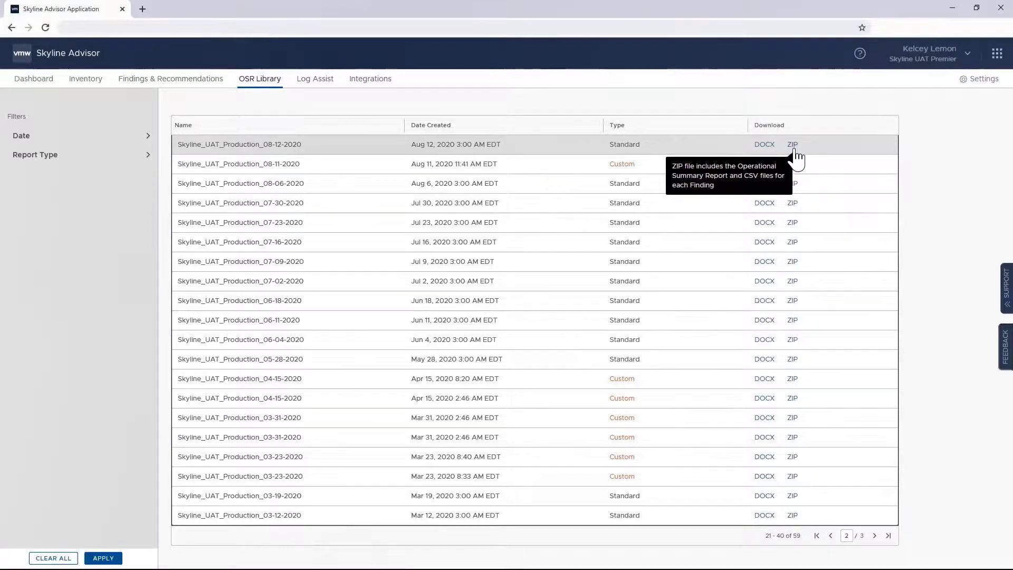
{"action": "left_click", "coordinate": [734, 166]}
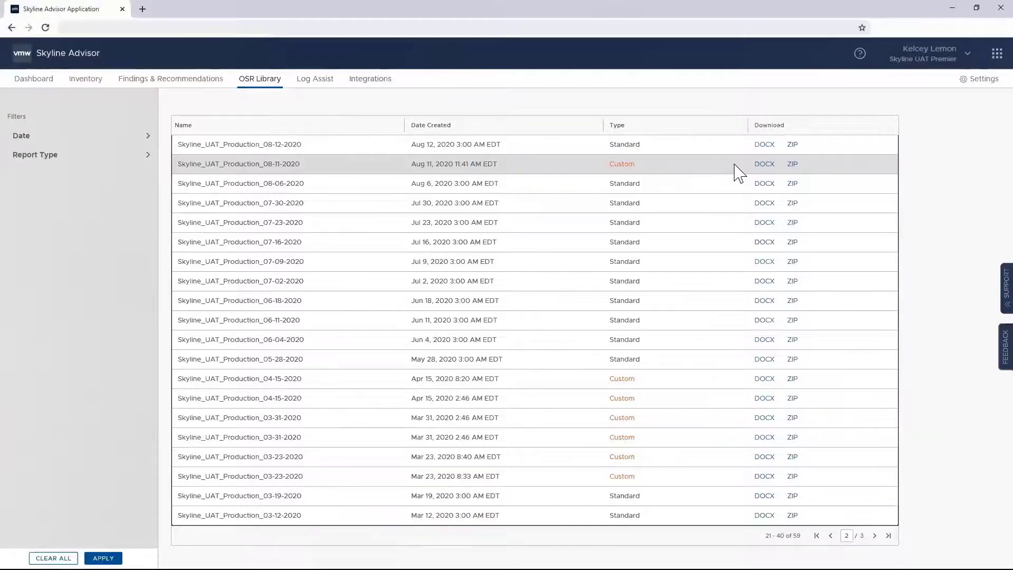
{"action": "left_click", "coordinate": [762, 145]}
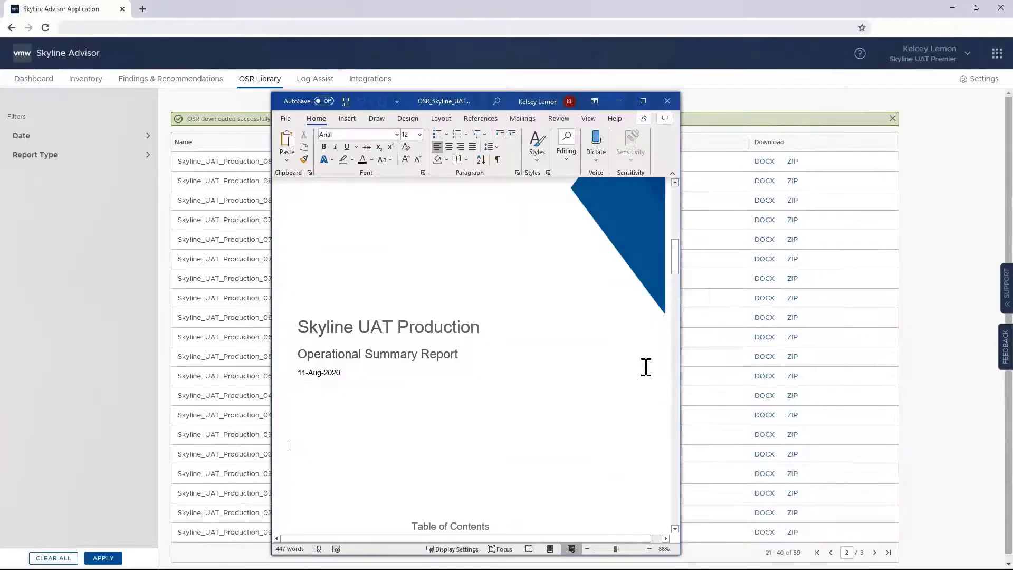
Step: Read the downloaded Word report from the table of contents through Deployment Summary, inventory, Proactive Findings Summary and Proactive Findings Detail, and close it
{"action": "scroll", "coordinate": [644, 365], "scroll_direction": "down", "scroll_amount": 10}
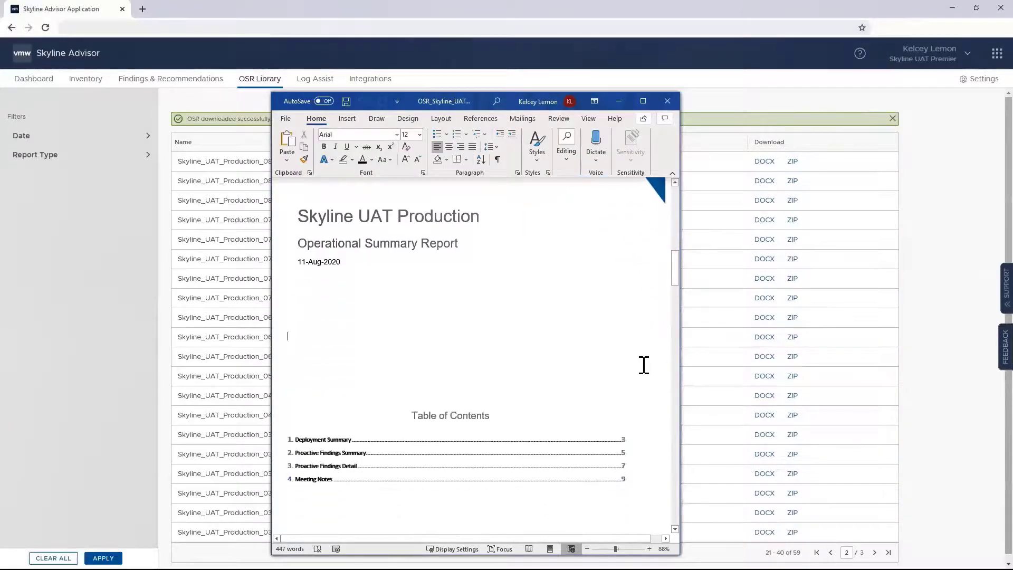
{"action": "scroll", "coordinate": [644, 364], "scroll_direction": "down", "scroll_amount": 8}
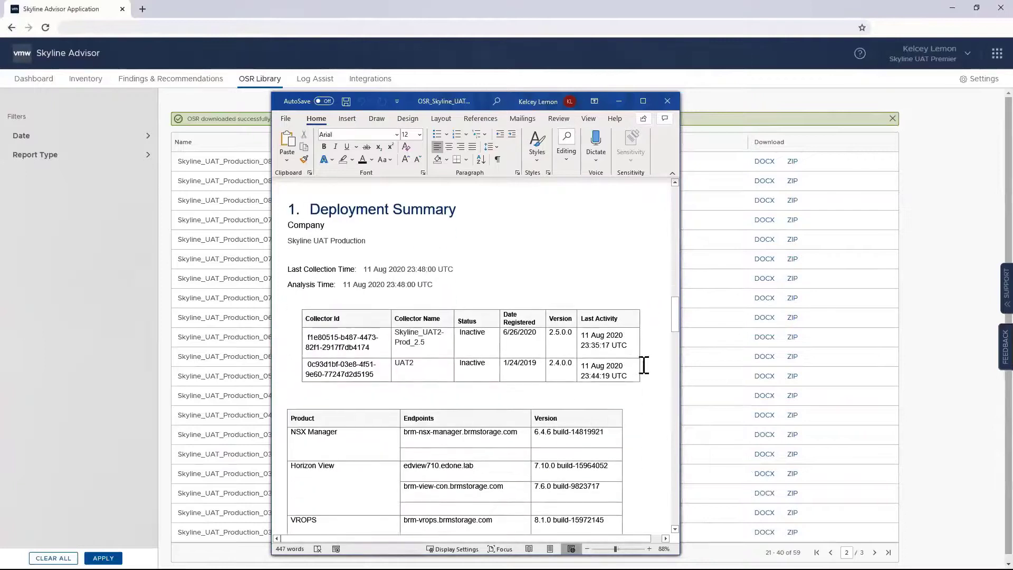
{"action": "scroll", "coordinate": [642, 363], "scroll_direction": "down", "scroll_amount": 10}
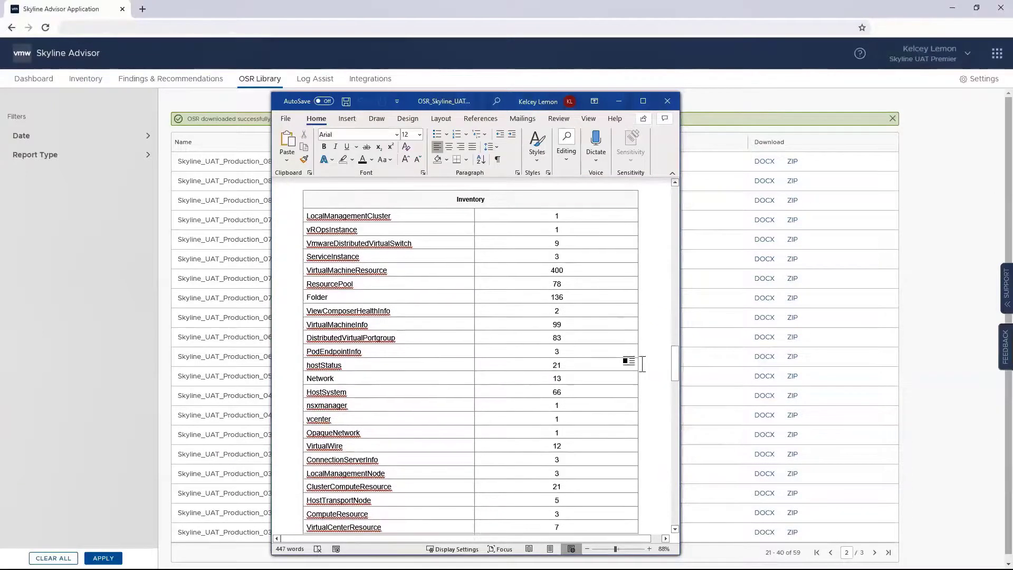
{"action": "scroll", "coordinate": [642, 364], "scroll_direction": "down", "scroll_amount": 10}
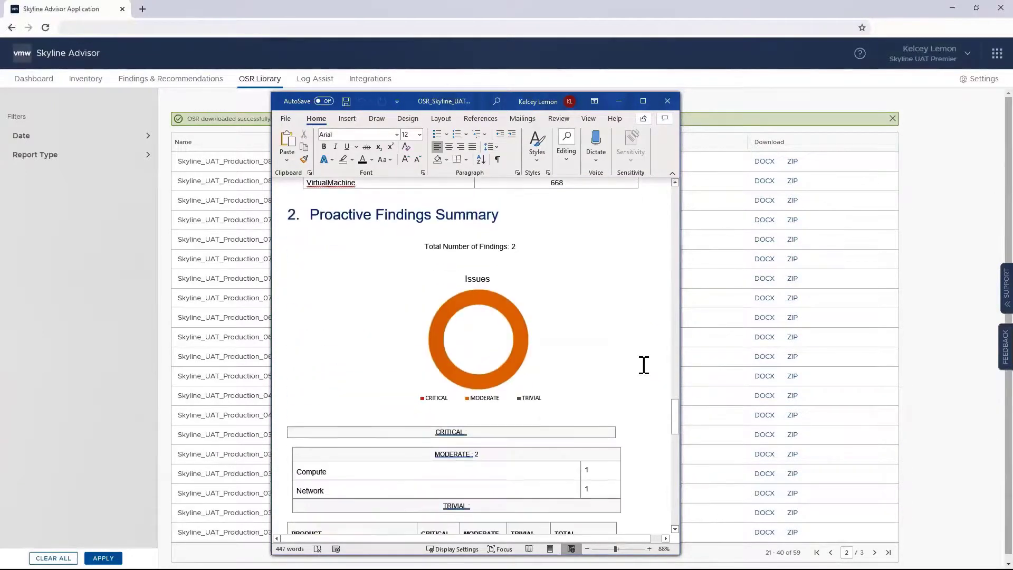
{"action": "scroll", "coordinate": [642, 364], "scroll_direction": "down", "scroll_amount": 9}
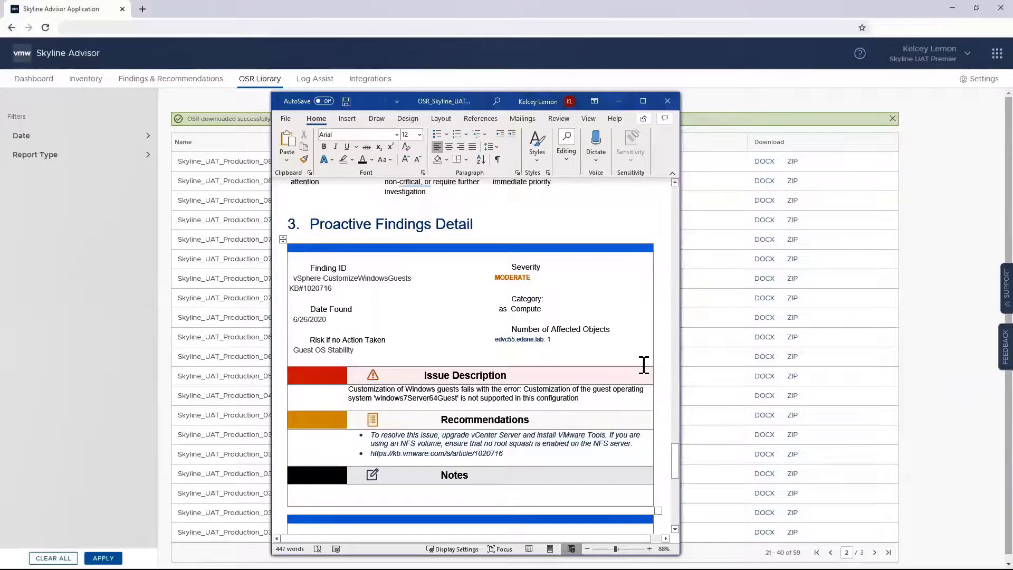
{"action": "left_click", "coordinate": [669, 105]}
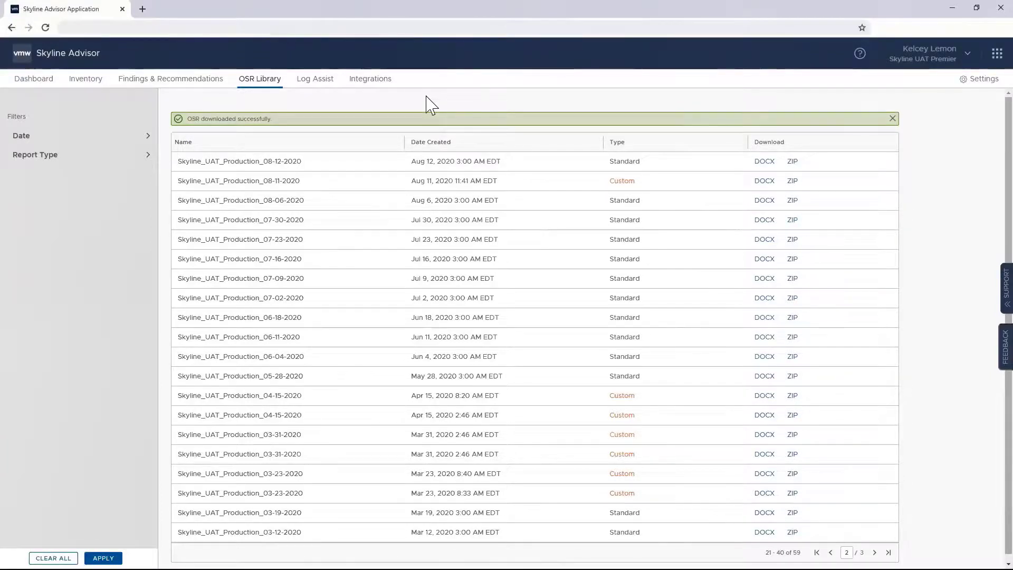
Step: Prepare a Log Assist transfer for the first support request listed, selecting the NSX Manager brm-nsx-manager.brmstorage.com as its inventory
{"action": "left_click", "coordinate": [322, 86]}
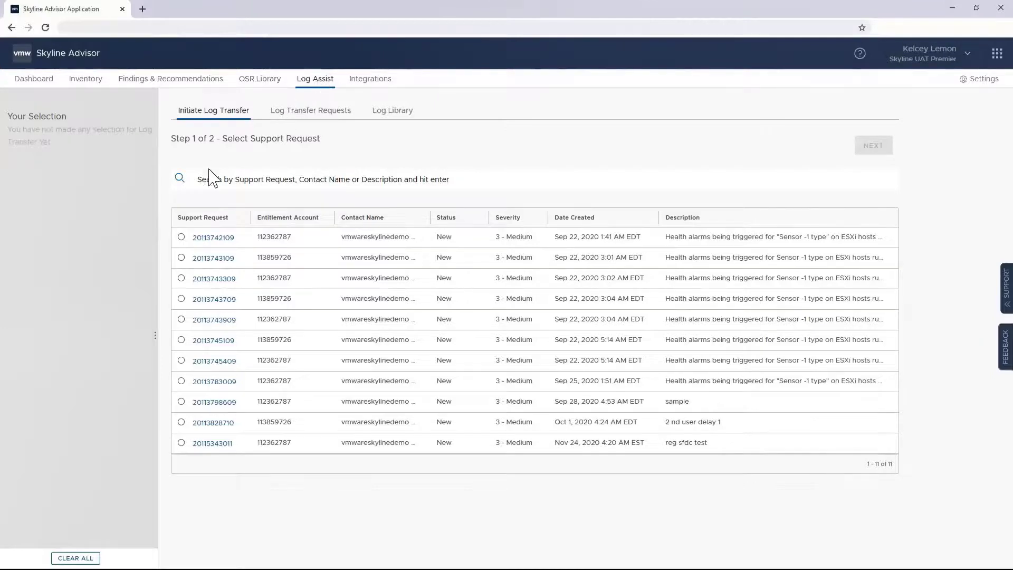
{"action": "left_click", "coordinate": [181, 238]}
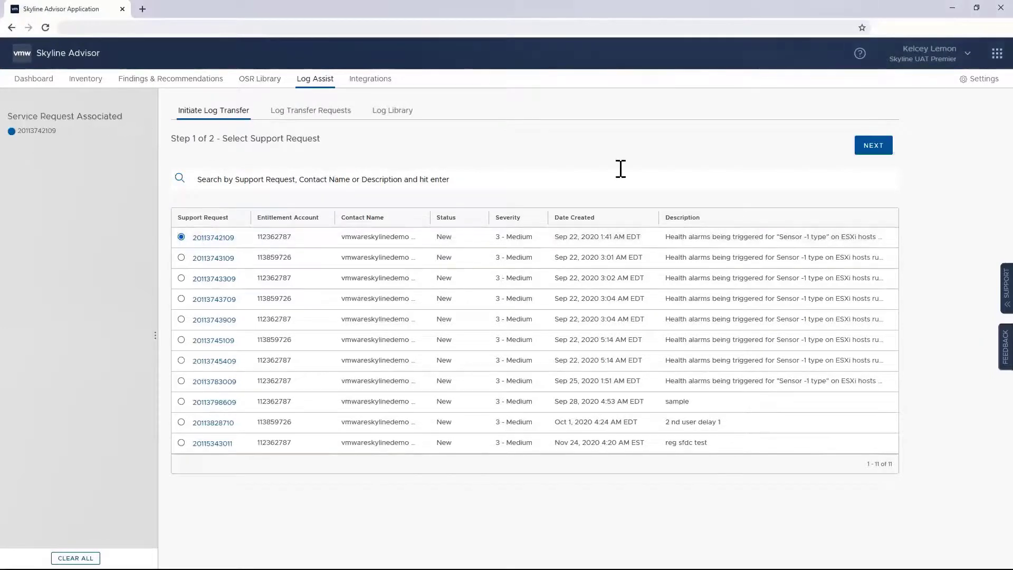
{"action": "left_click", "coordinate": [873, 150]}
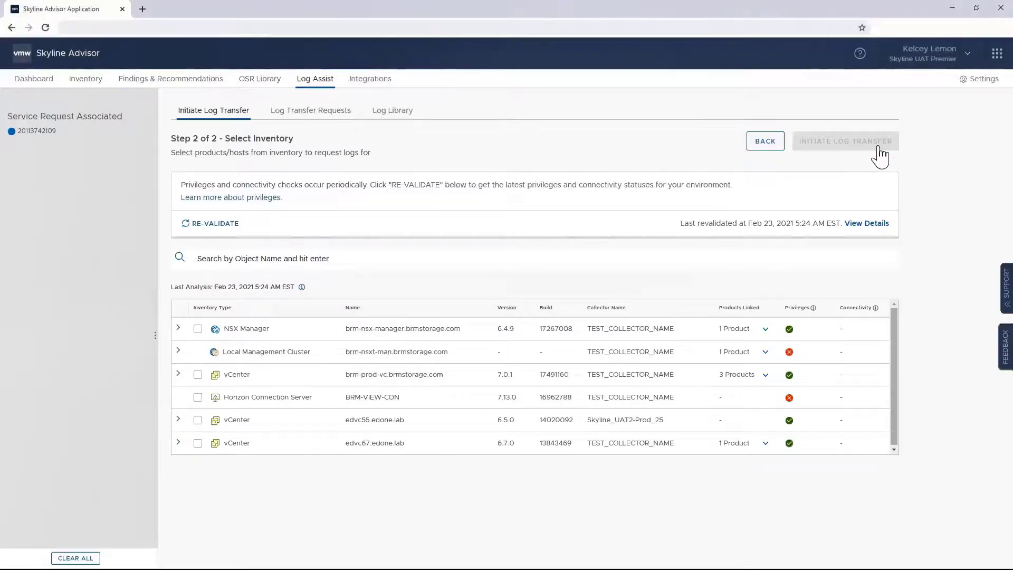
{"action": "left_click", "coordinate": [198, 330]}
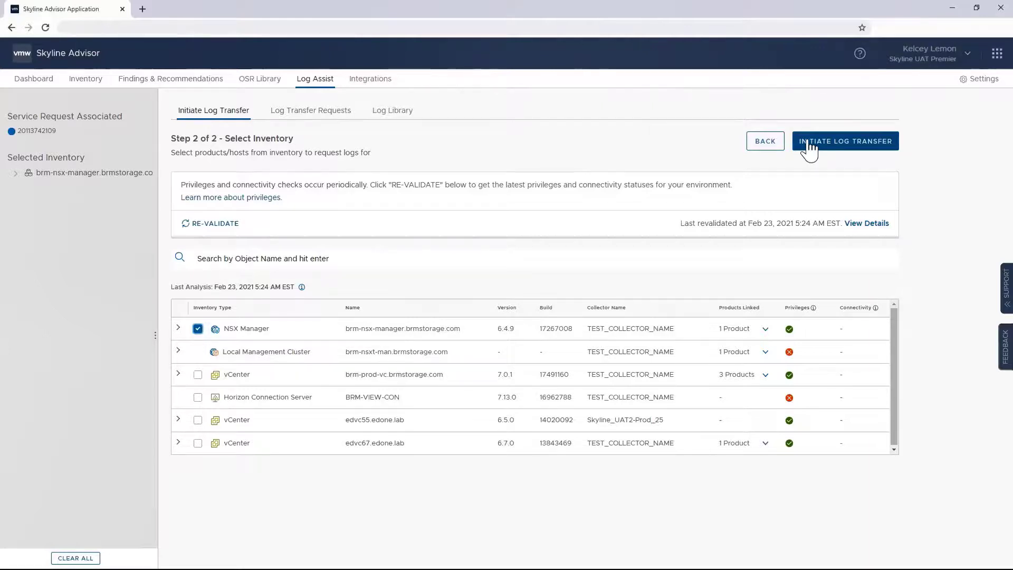
Step: Switch Auto Approve Log Requests on and off again for the log transfer requests, and open the Log Library
{"action": "left_click", "coordinate": [307, 113]}
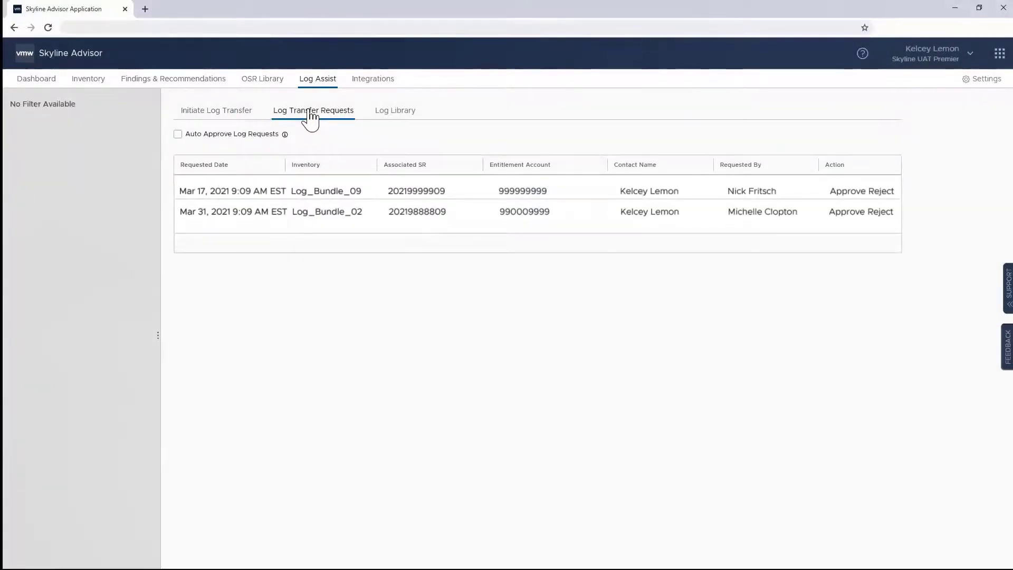
{"action": "left_click", "coordinate": [178, 135]}
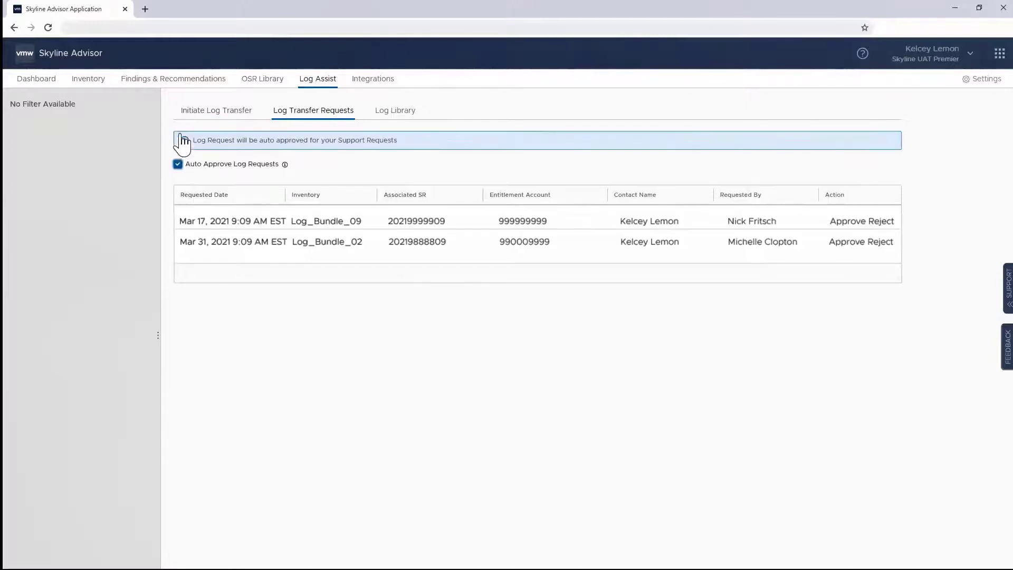
{"action": "left_click", "coordinate": [178, 164]}
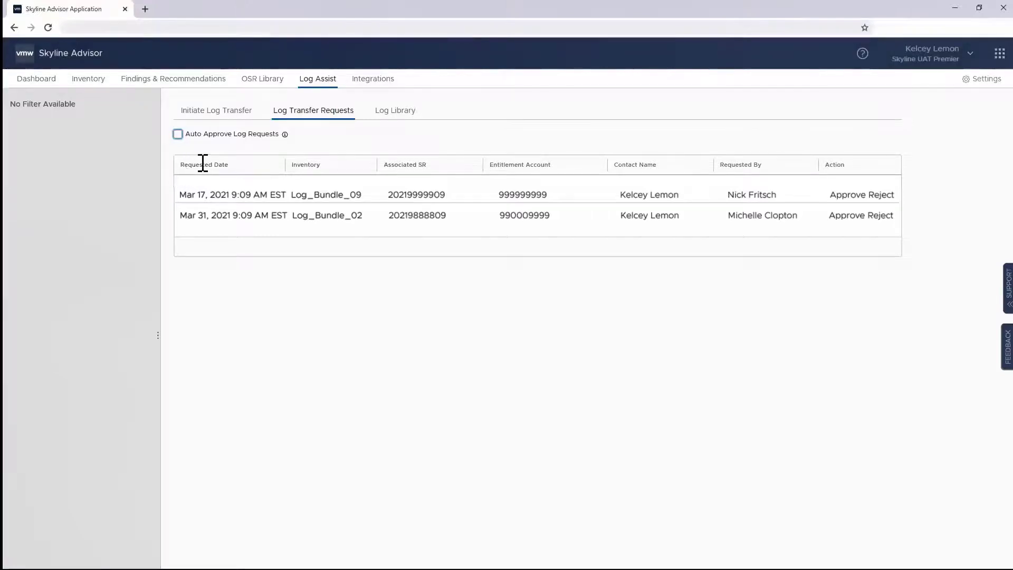
{"action": "left_click", "coordinate": [404, 118]}
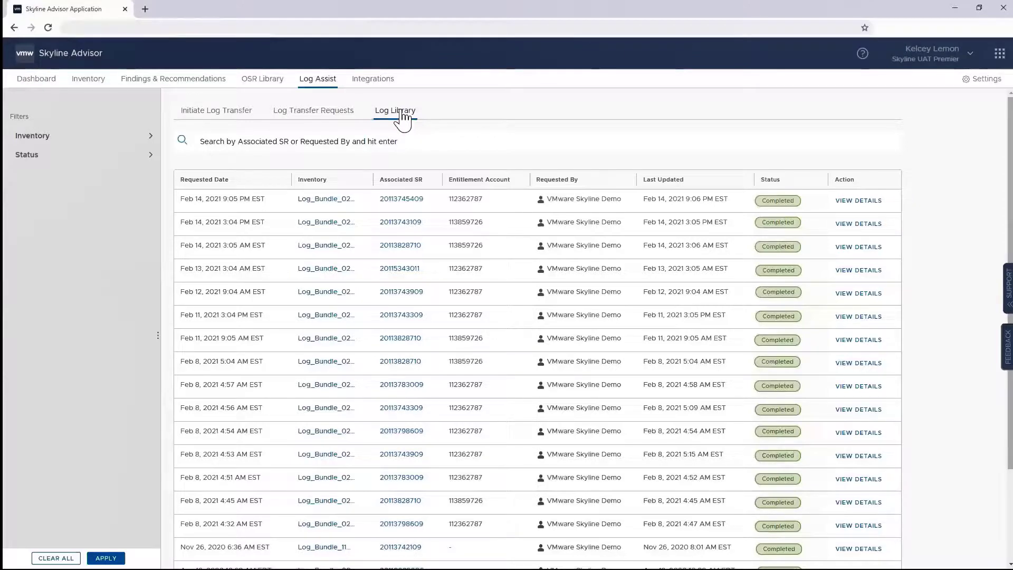
Step: Turn off all six email notification preferences in the settings, from New Operational Summary Report Availability to Entitlement Account Changes
{"action": "left_click", "coordinate": [976, 85]}
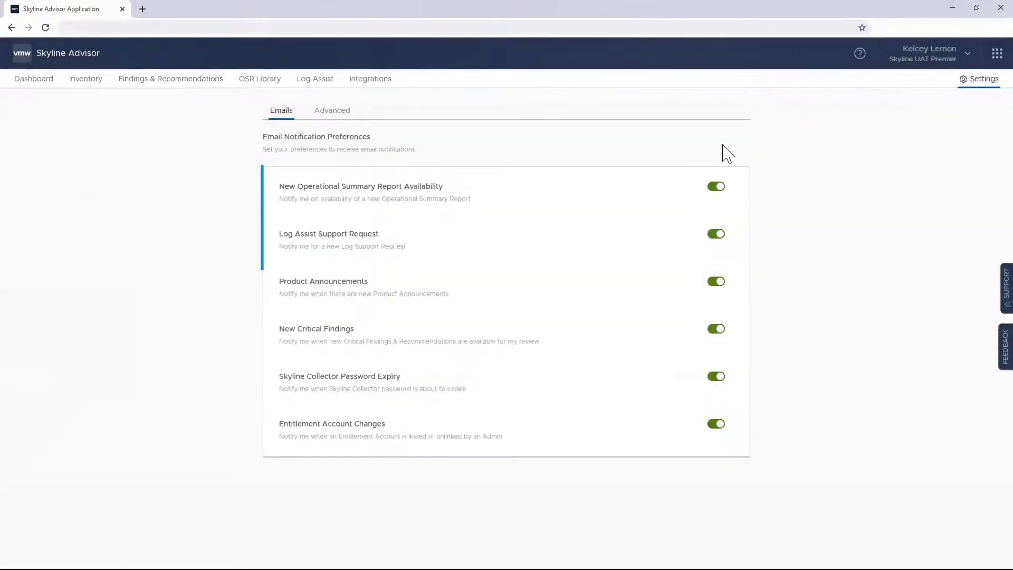
{"action": "left_click", "coordinate": [714, 193]}
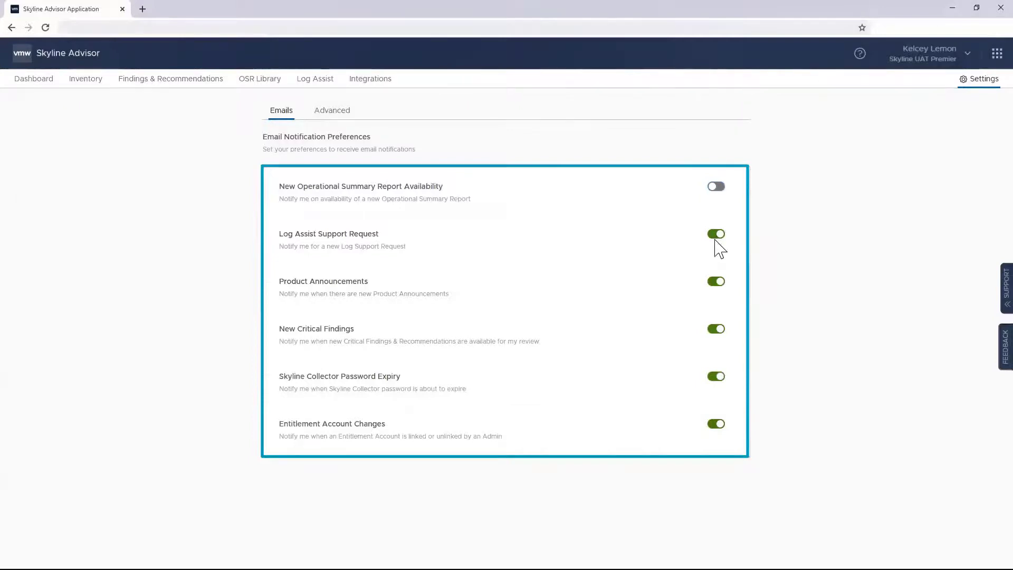
{"action": "left_click", "coordinate": [716, 237]}
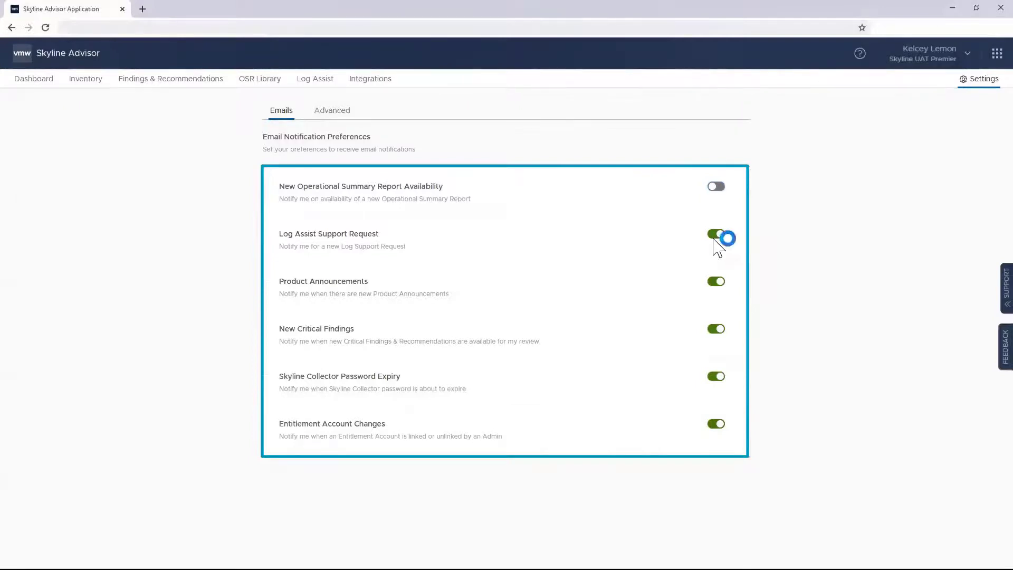
{"action": "left_click", "coordinate": [716, 282]}
{"action": "left_click", "coordinate": [713, 331]}
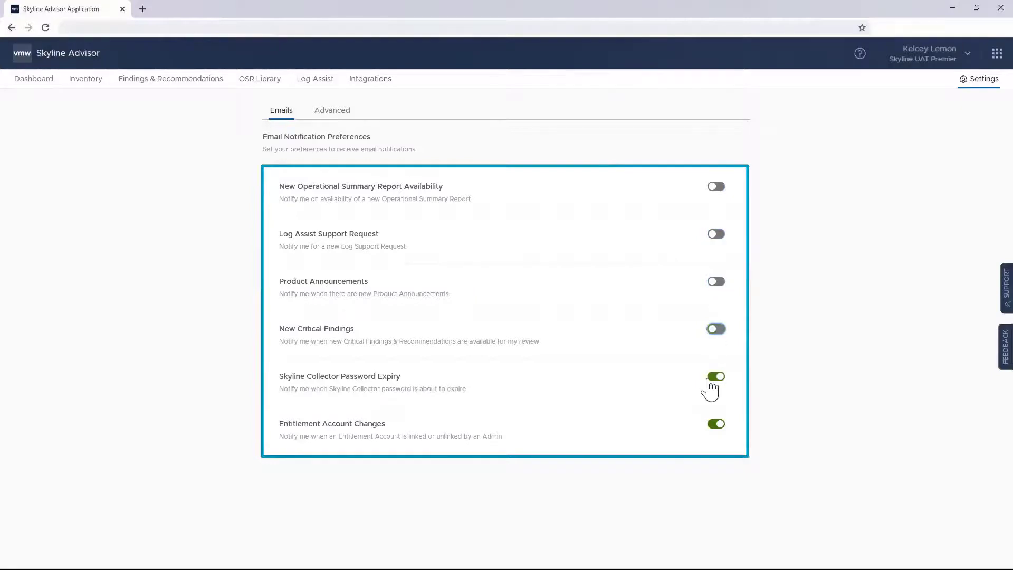
{"action": "left_click", "coordinate": [711, 378]}
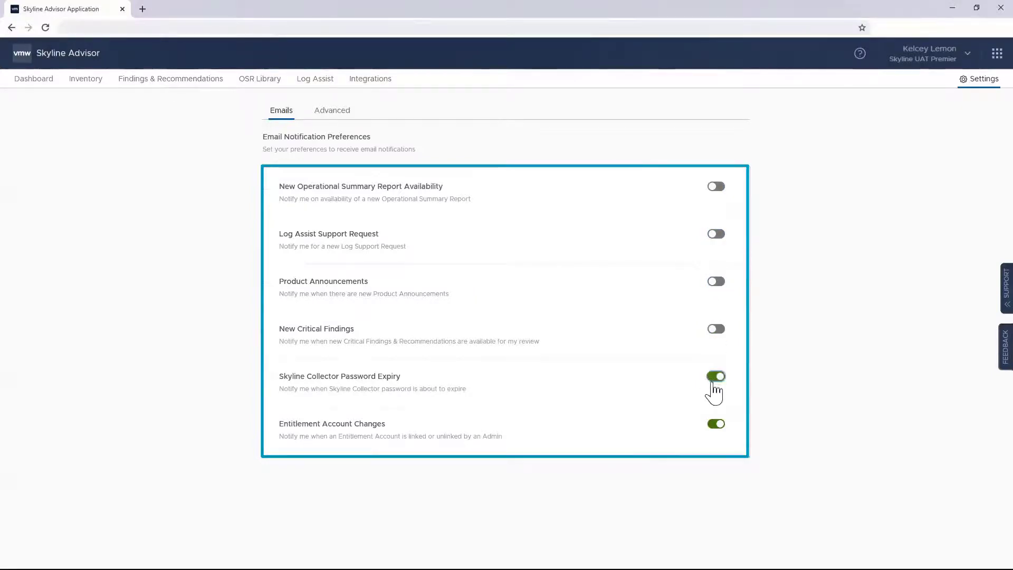
{"action": "left_click", "coordinate": [719, 423]}
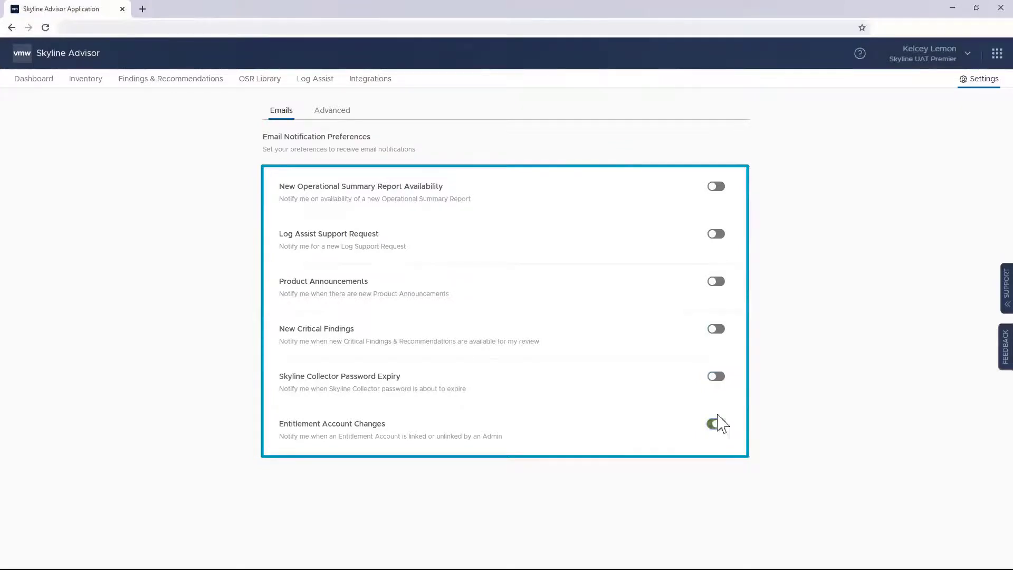
Step: Re-enable email notifications for Skyline Collector Password Expiry, New Critical Findings, Product Announcements, Log Assist Support Request and New Operational Summary Report Availability
{"action": "left_click", "coordinate": [716, 377]}
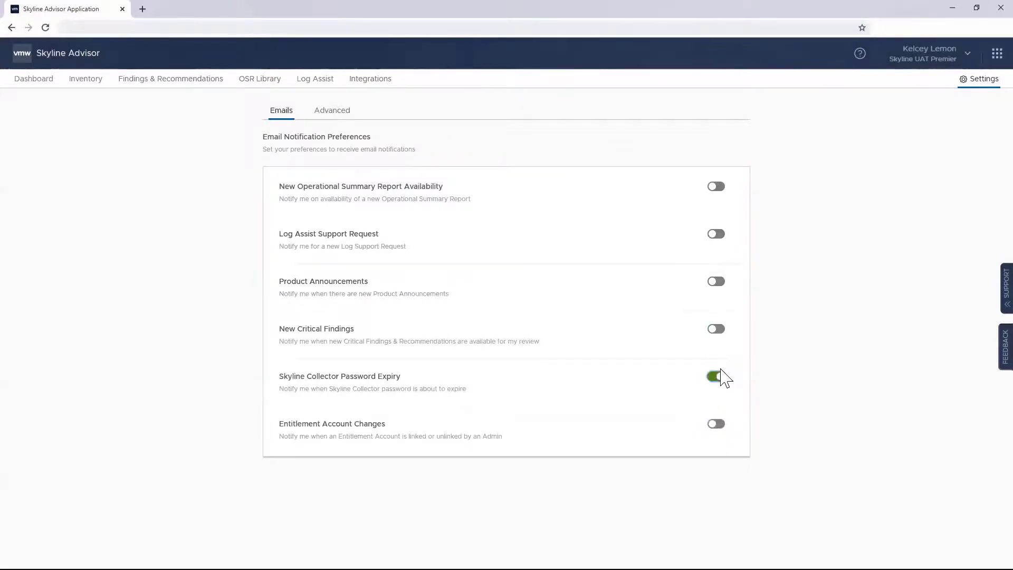
{"action": "left_click", "coordinate": [716, 328]}
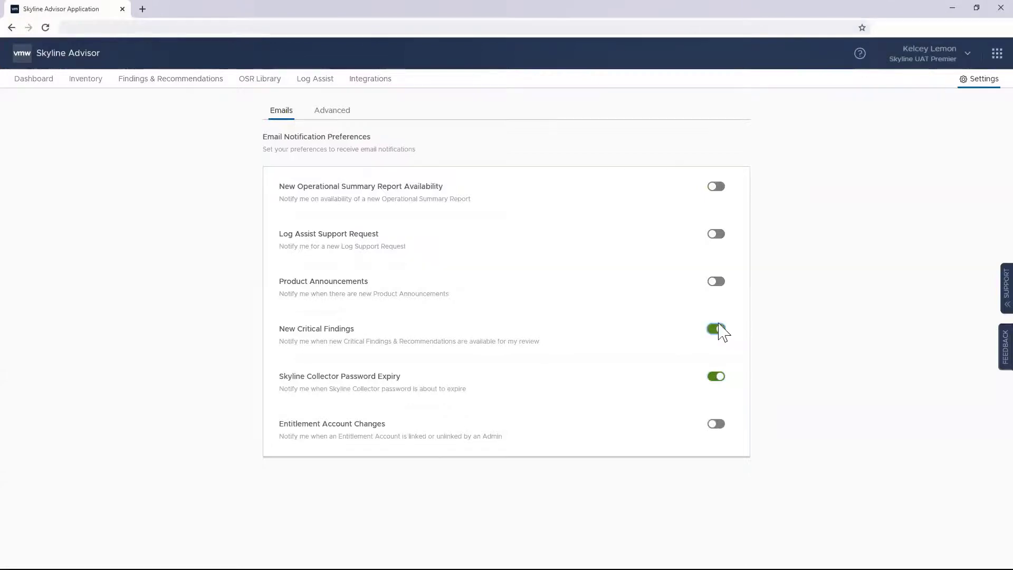
{"action": "left_click", "coordinate": [719, 283]}
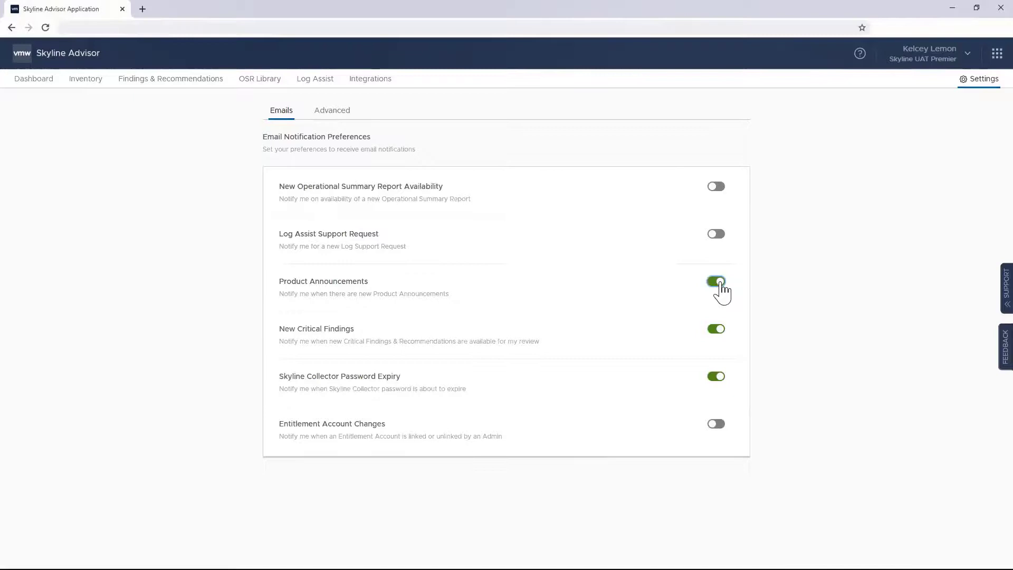
{"action": "left_click", "coordinate": [718, 238]}
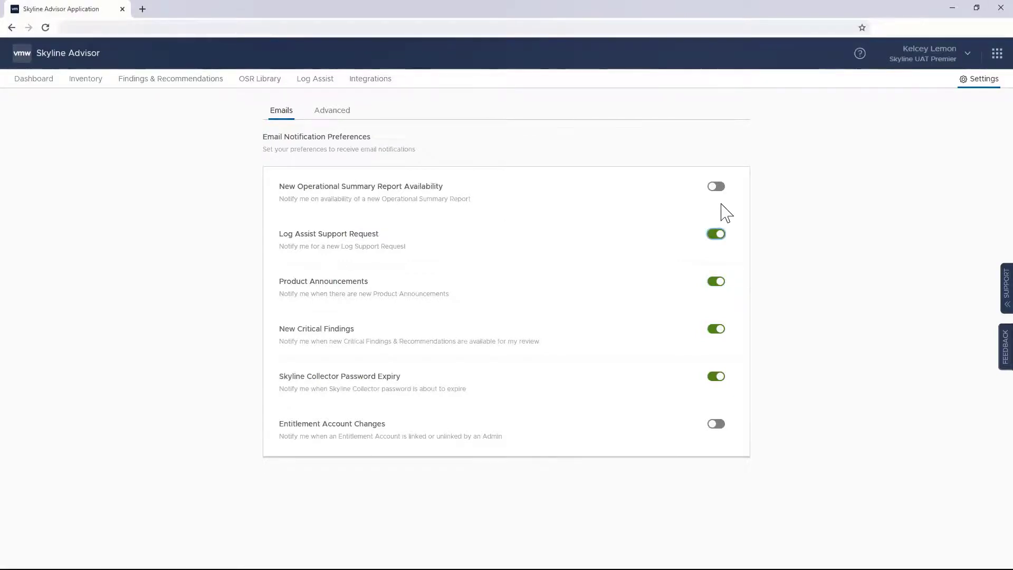
{"action": "left_click", "coordinate": [717, 188]}
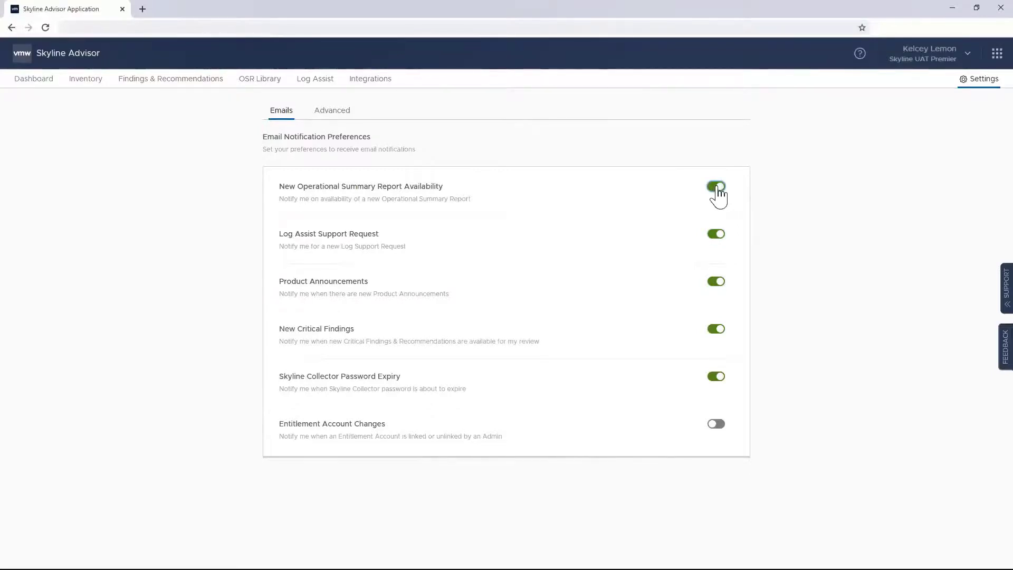
Step: Enable View Support Requests Raised by Team Members in the advanced settings
{"action": "left_click", "coordinate": [335, 116]}
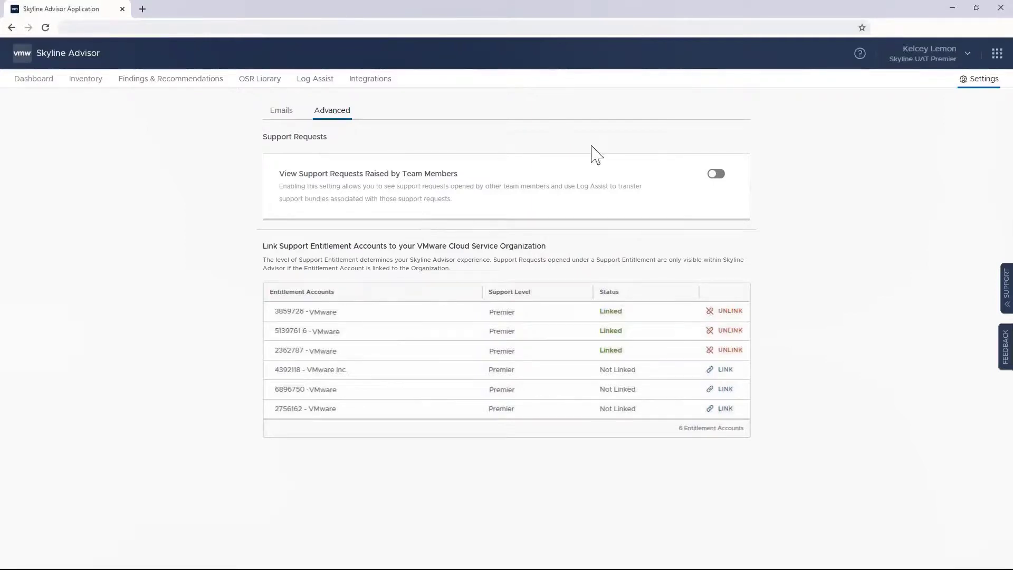
{"action": "left_click", "coordinate": [719, 174]}
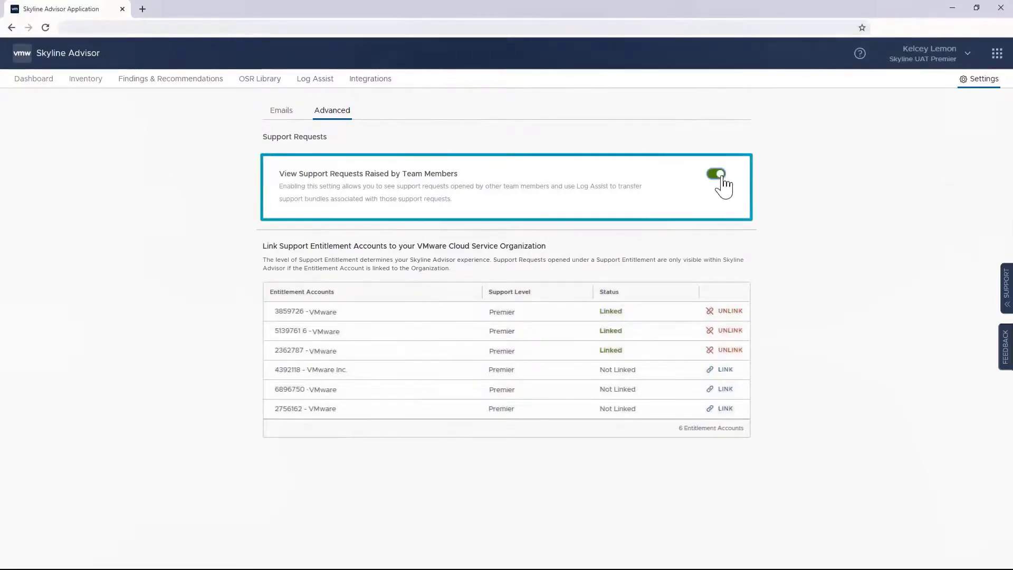